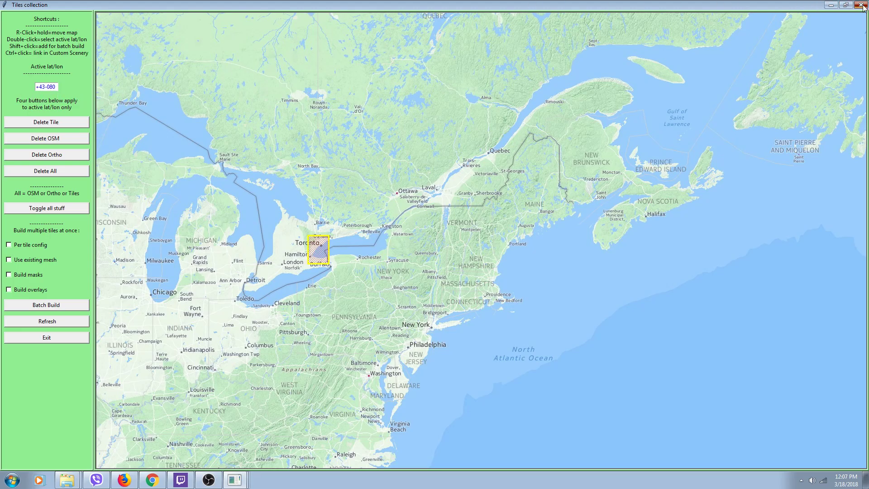
# - Close the tile map and the bin folder, and open the textures folder of zOrtho4XP_+43-080 in X-Plane 11's Custom Scenery
pyautogui.click(863, 5)
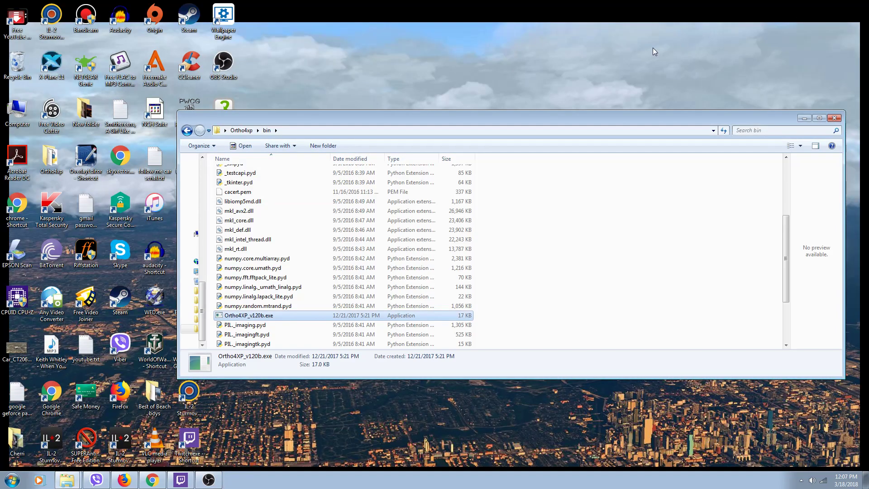
pyautogui.click(834, 118)
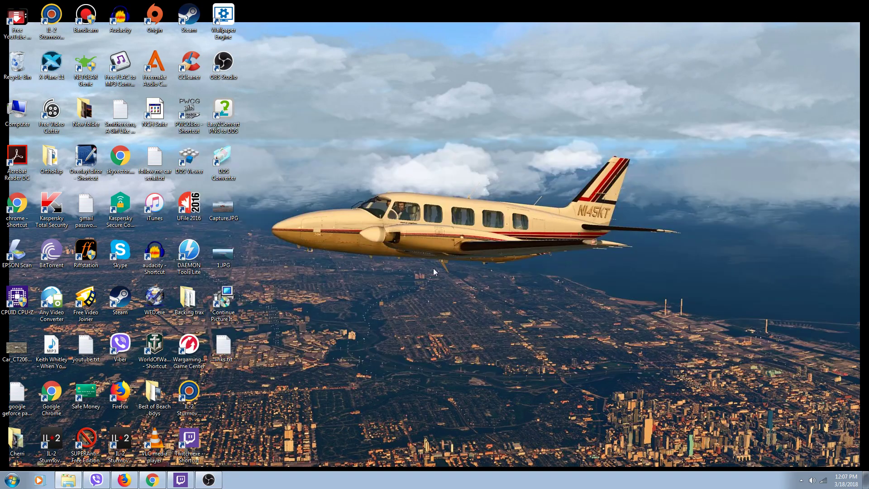
pyautogui.click(68, 481)
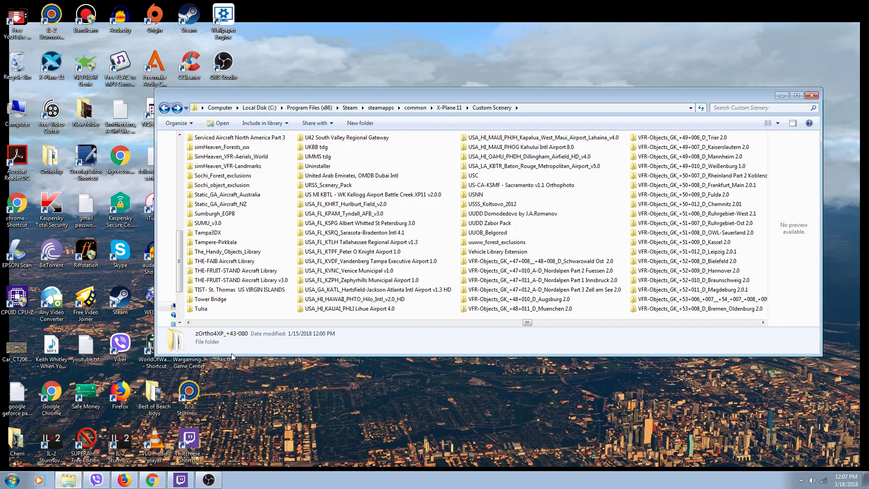
pyautogui.scroll(-6, 426, 249)
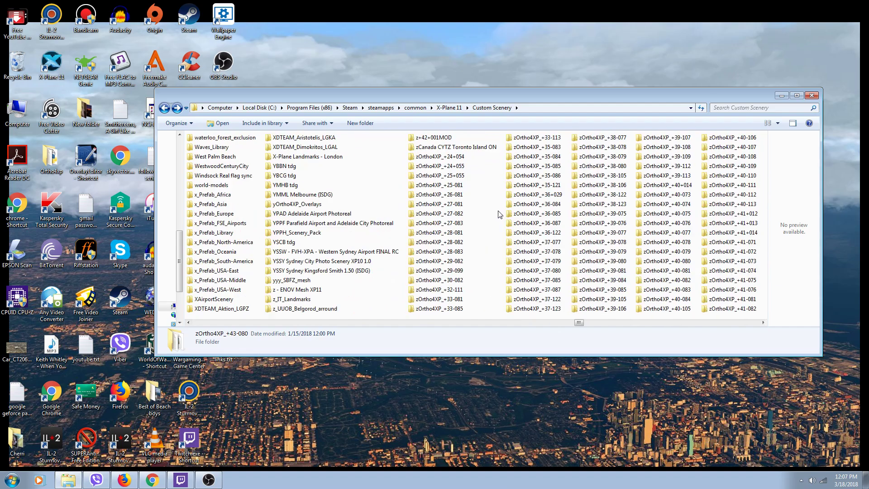
pyautogui.scroll(-3, 499, 214)
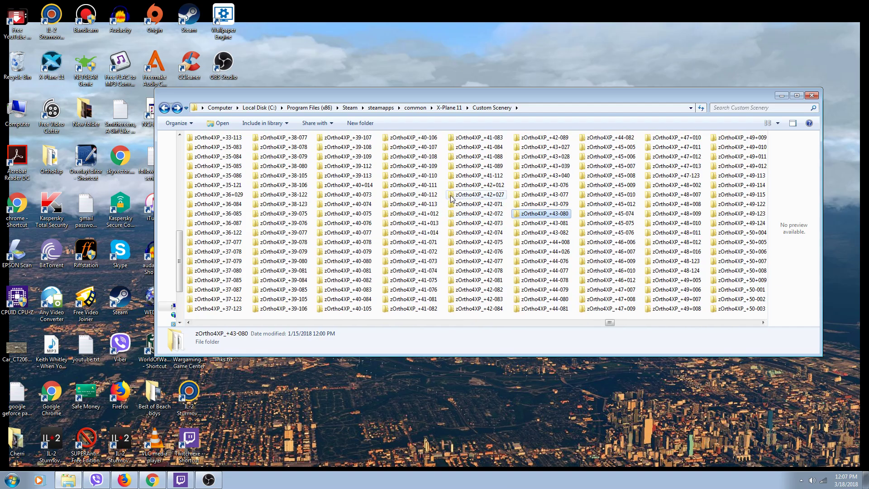
pyautogui.doubleClick(532, 215)
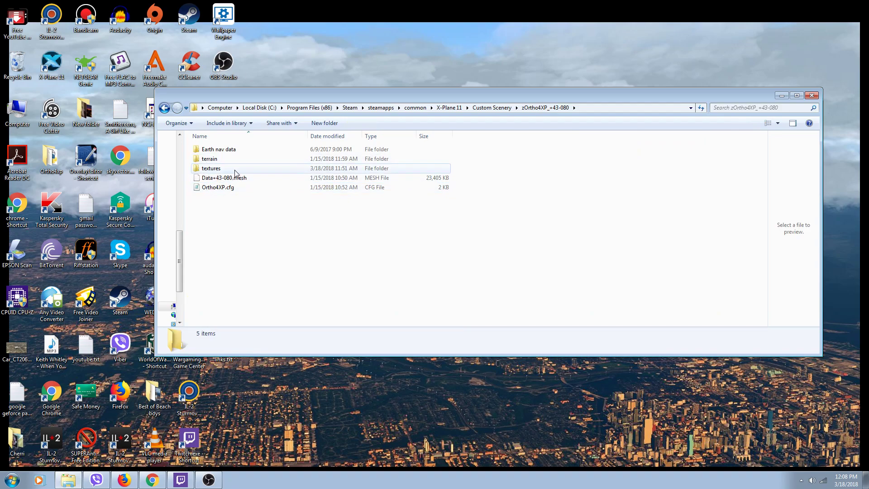
pyautogui.doubleClick(212, 171)
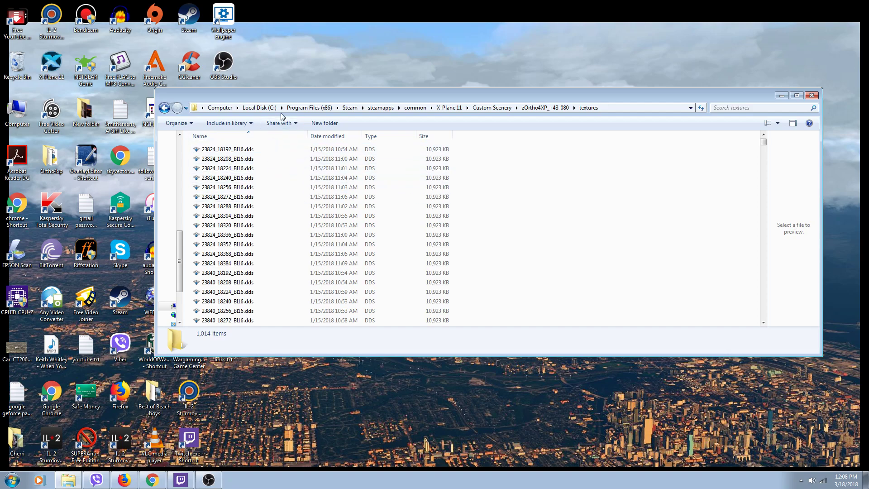
# - View the first three textures, 23824_18192_BI16.dds, 23824_18208_BI16.dds and 23824_18224_BI16.dds, closing the viewer after each one
pyautogui.moveTo(292, 98); pyautogui.dragTo(341, 102)
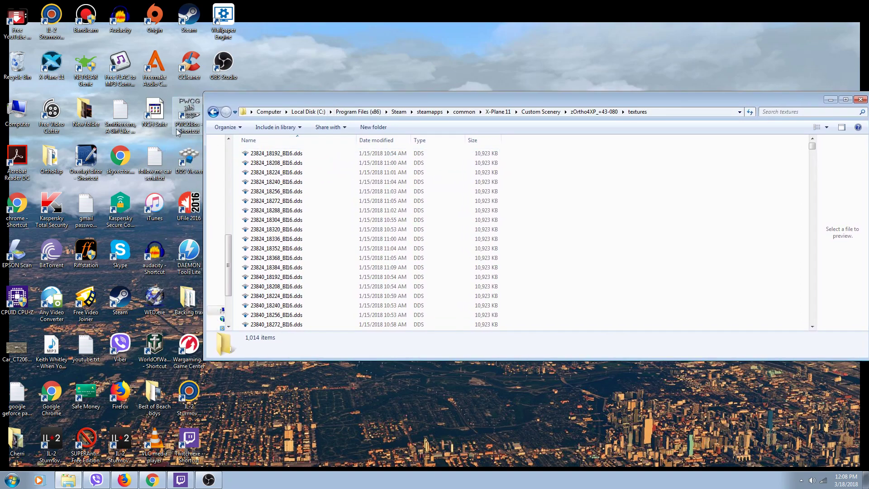
pyautogui.moveTo(256, 103); pyautogui.dragTo(285, 102)
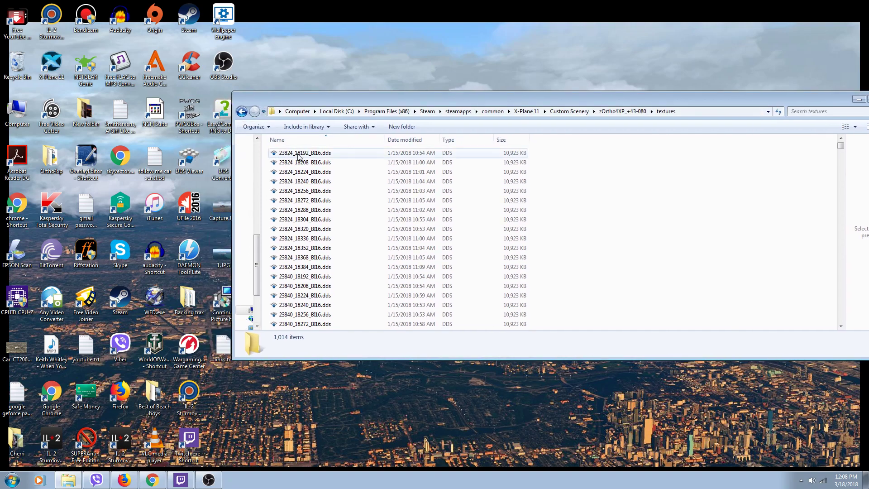
pyautogui.moveTo(364, 102); pyautogui.dragTo(328, 107)
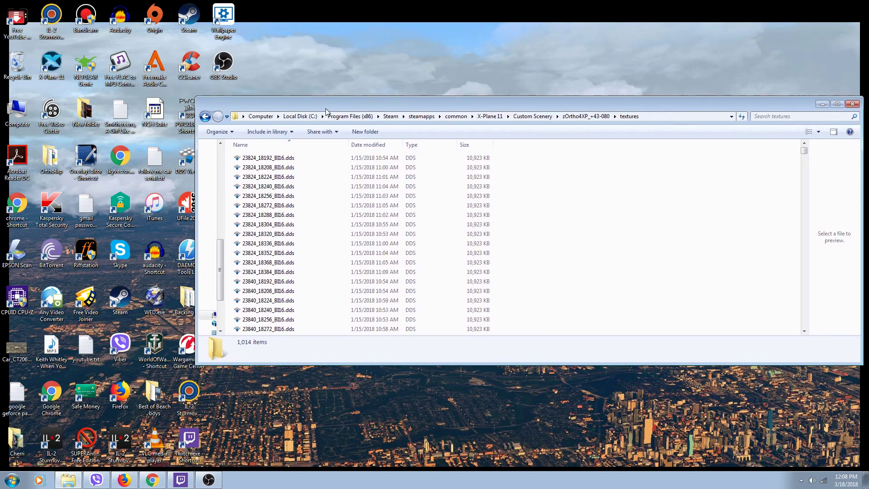
pyautogui.doubleClick(273, 158)
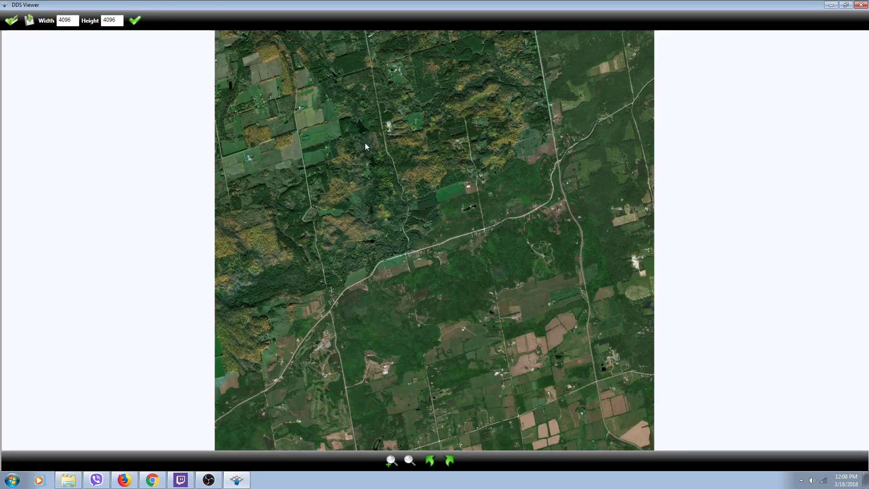
pyautogui.click(861, 5)
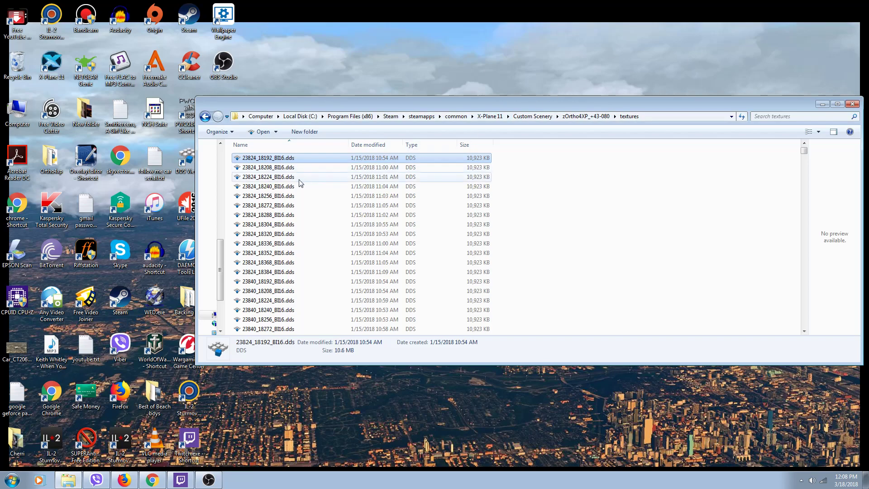
pyautogui.doubleClick(287, 168)
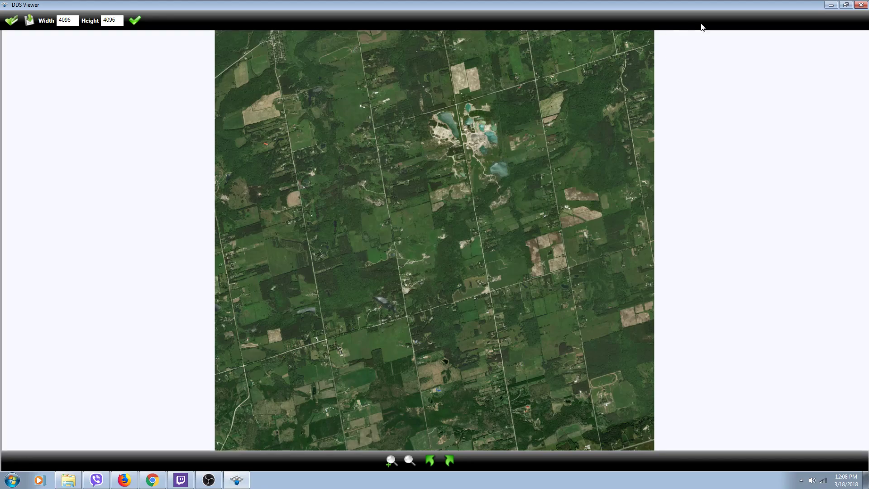
pyautogui.click(860, 5)
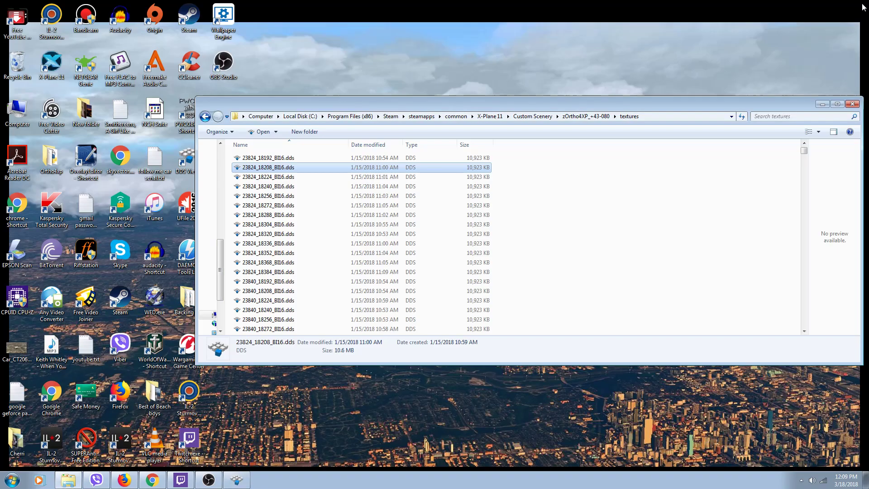
pyautogui.doubleClick(283, 177)
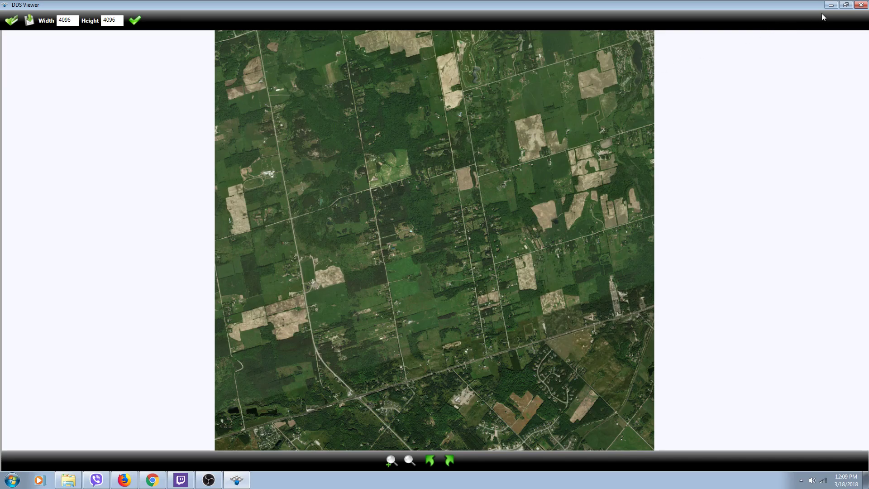
pyautogui.click(860, 5)
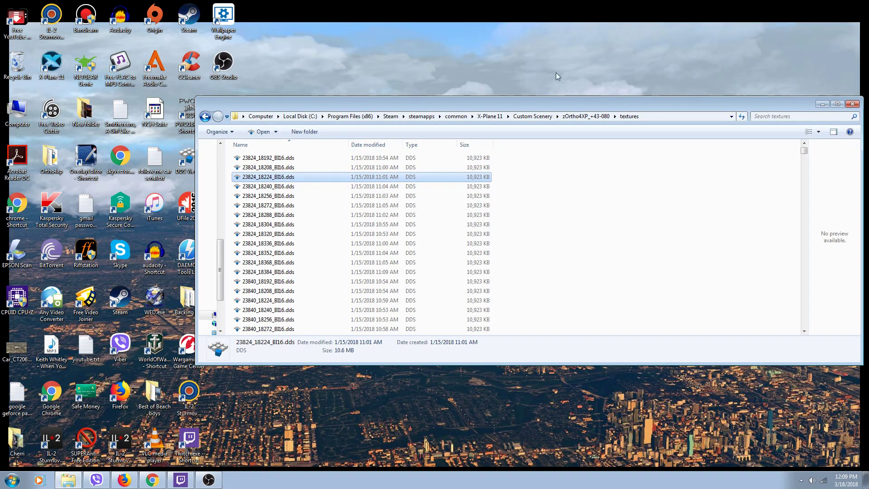
# - Find the texture 23968_18288_BI16.dds further down the list, view its image and close the viewer
pyautogui.moveTo(803, 150); pyautogui.dragTo(788, 170)
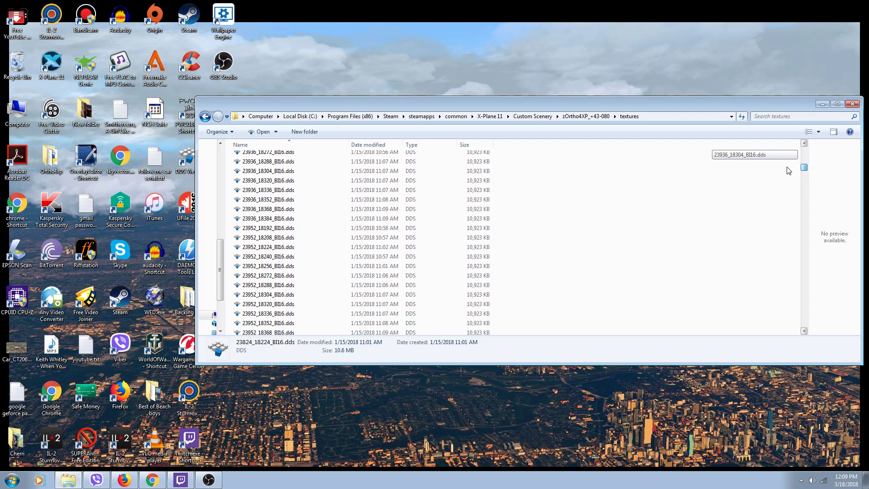
pyautogui.moveTo(788, 171); pyautogui.dragTo(787, 172)
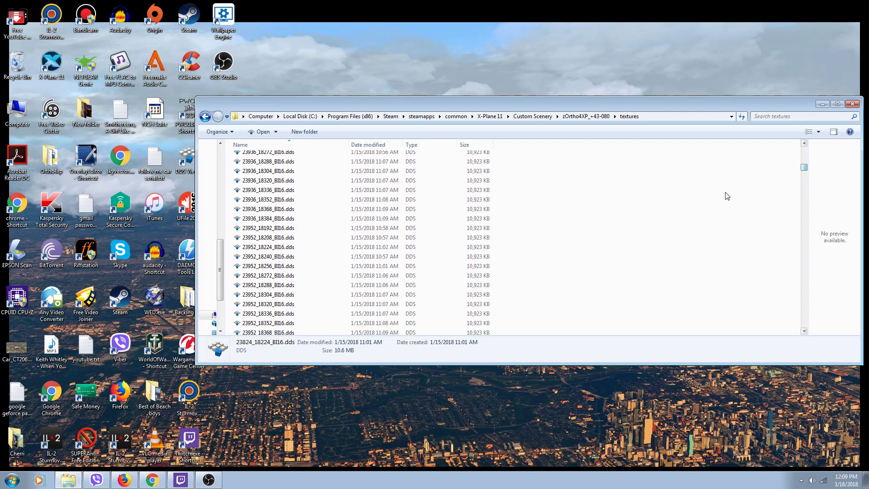
pyautogui.click(804, 331)
pyautogui.click(804, 331)
pyautogui.click(804, 331)
pyautogui.click(804, 330)
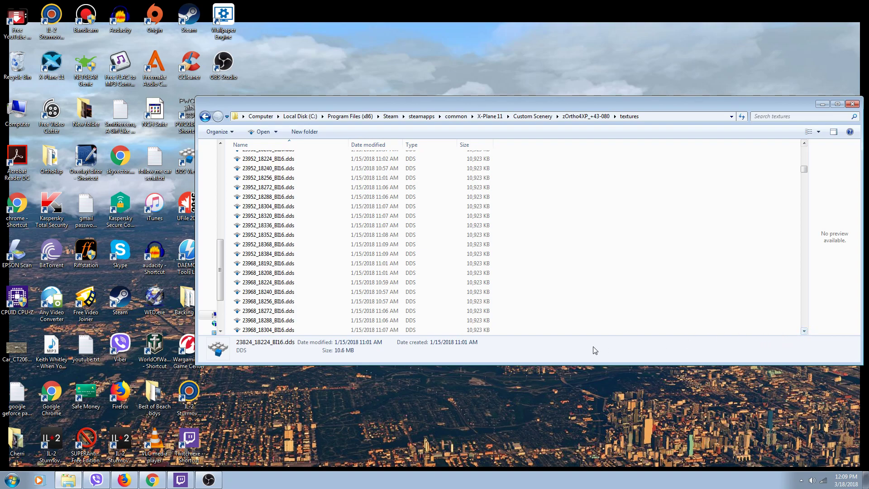
pyautogui.doubleClick(275, 321)
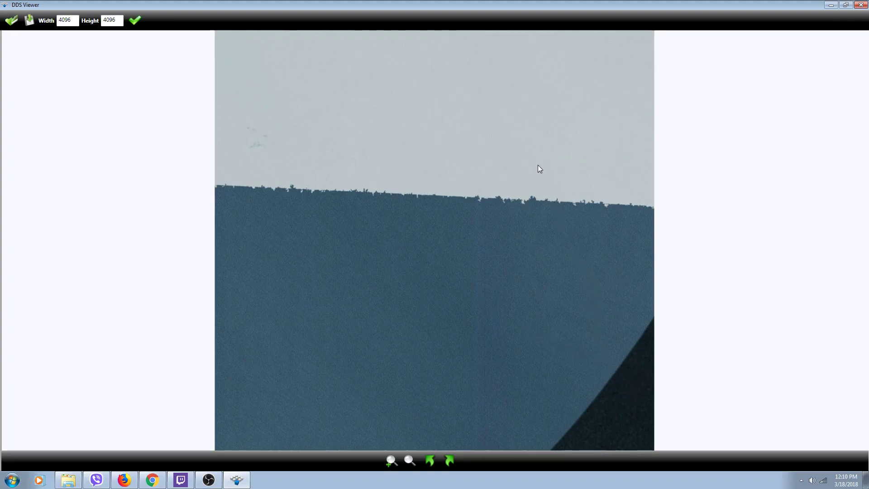
pyautogui.click(858, 5)
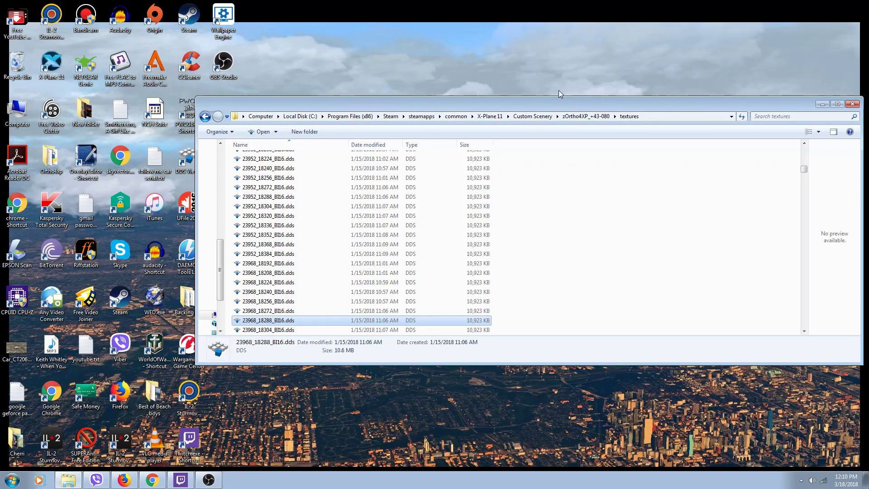
# - Create a folder named "DDS tiles" in the free area of the desktop, moving the textures window out of the way
pyautogui.moveTo(542, 101); pyautogui.dragTo(529, 181)
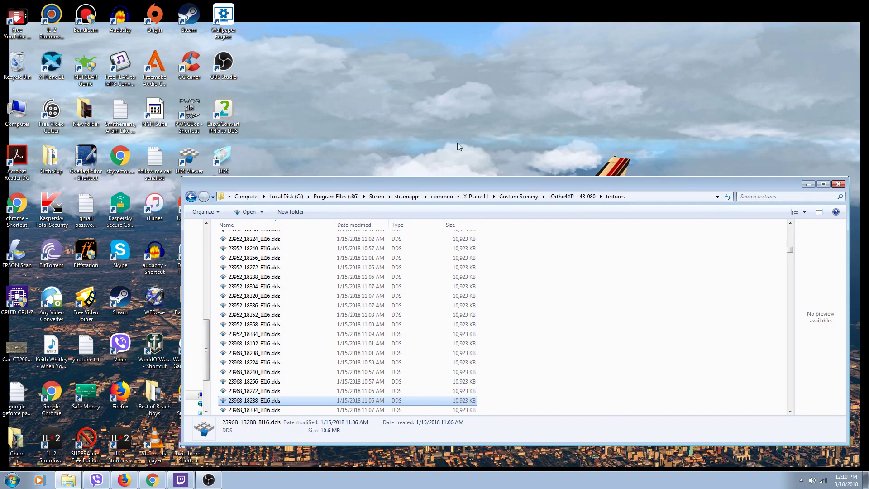
pyautogui.rightClick(314, 88)
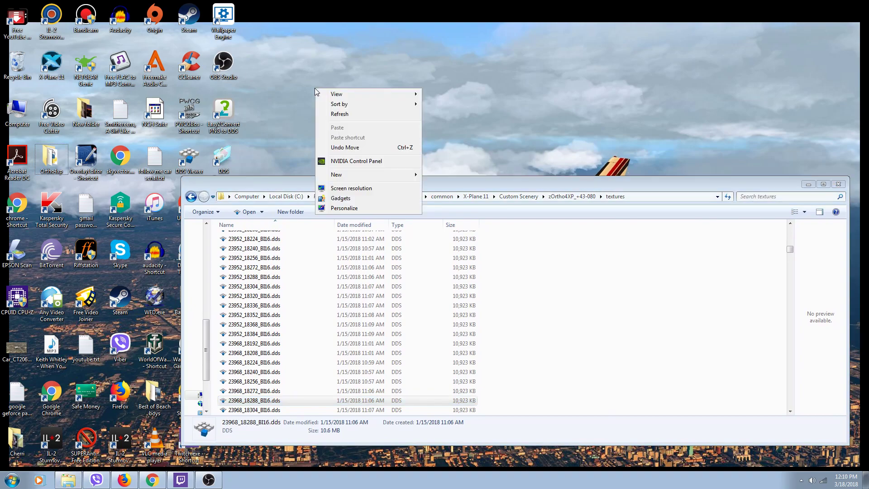
pyautogui.click(440, 175)
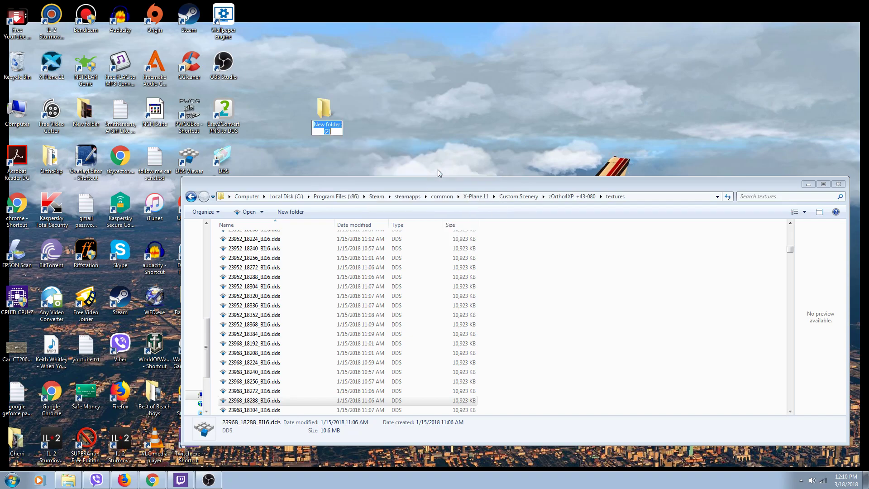
pyautogui.write('DDS til')
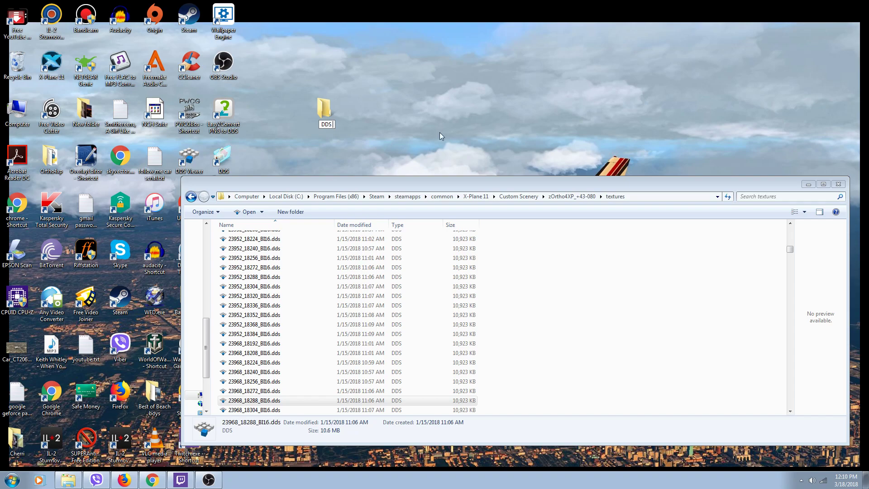
pyautogui.write('es')
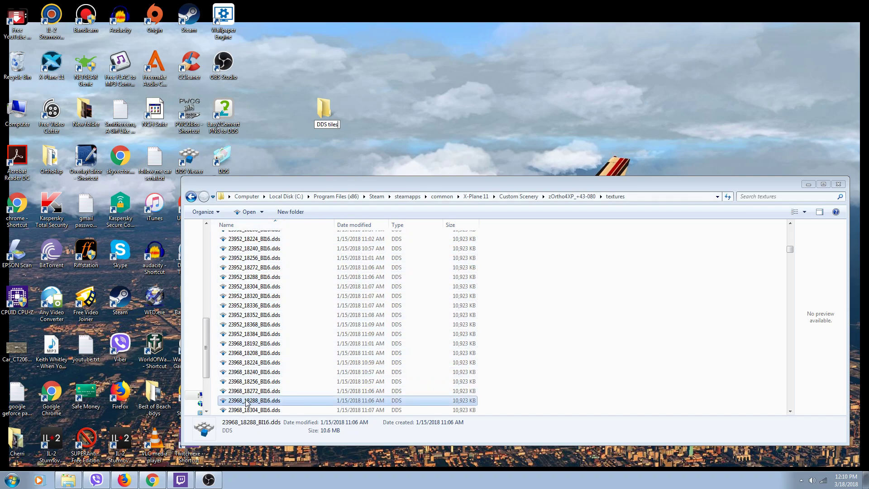
pyautogui.press('Return')
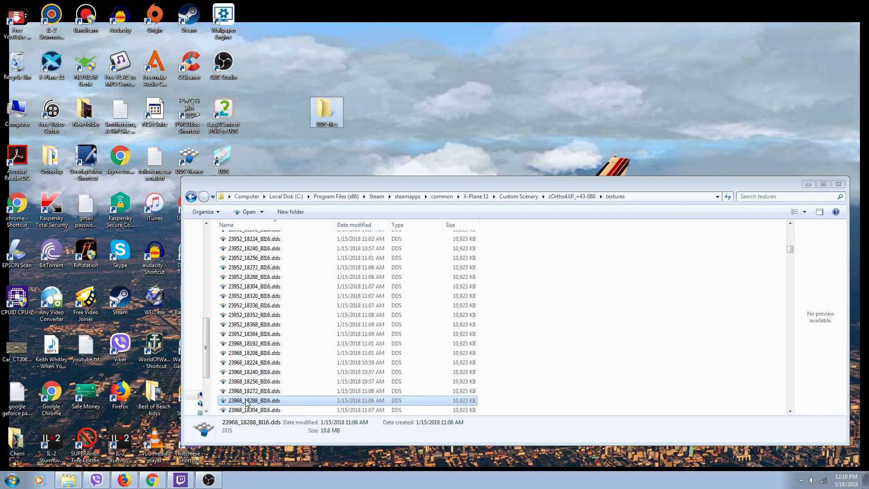
# - Move 23968_18288_BI16.dds from the textures folder into the DDS tiles folder and minimize the textures window
pyautogui.click(301, 183)
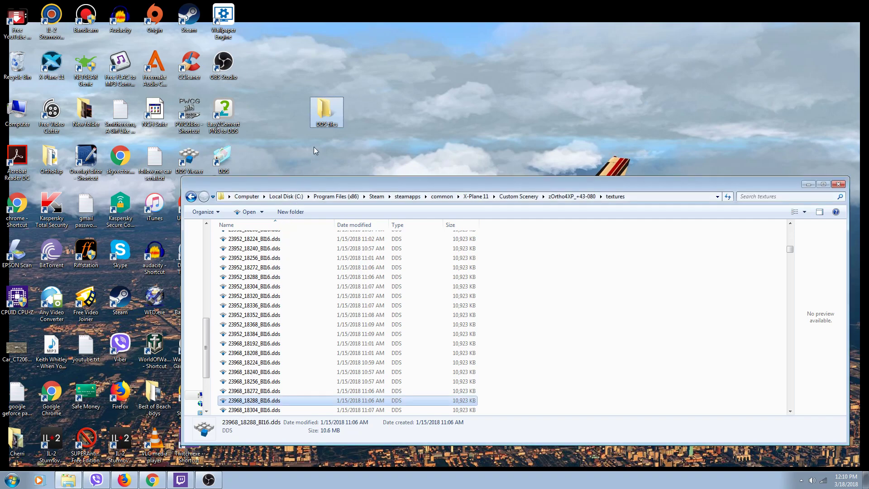
pyautogui.moveTo(322, 127); pyautogui.dragTo(322, 127)
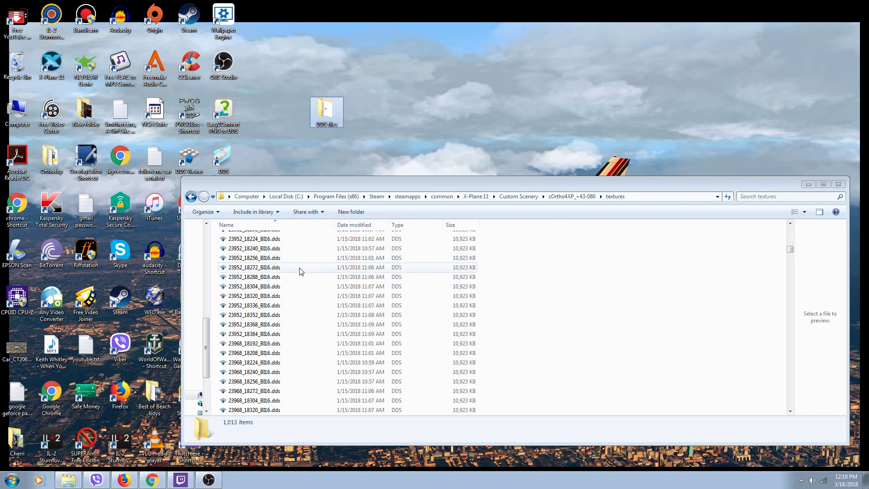
pyautogui.click(808, 186)
pyautogui.click(808, 185)
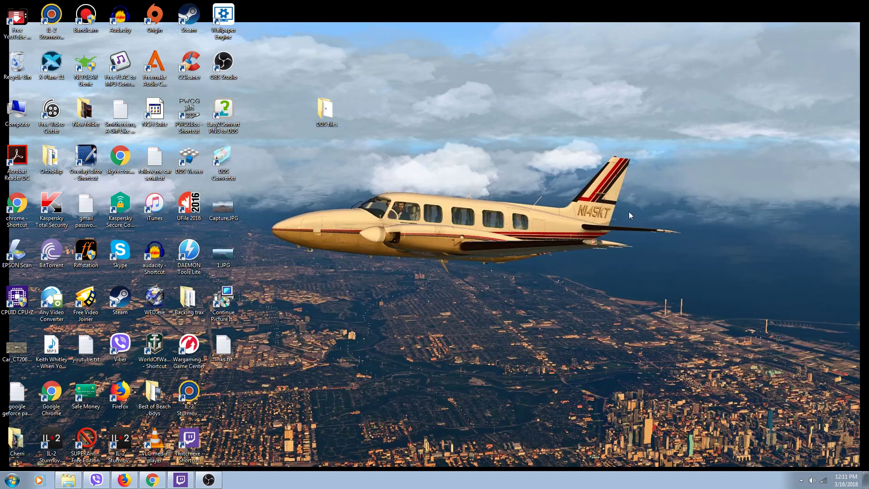
# - Move 23968_18288_BI16.dds out of the DDS tiles folder onto the desktop and close the folder window
pyautogui.doubleClick(327, 109)
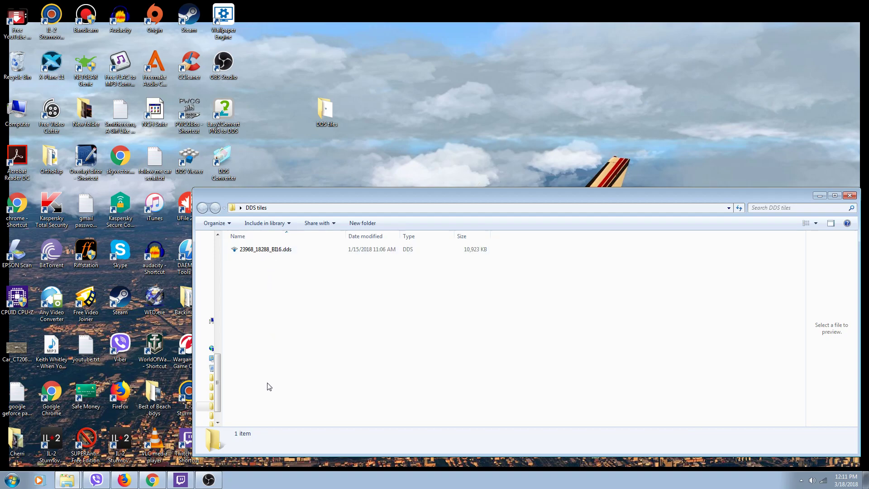
pyautogui.moveTo(265, 249); pyautogui.dragTo(441, 143)
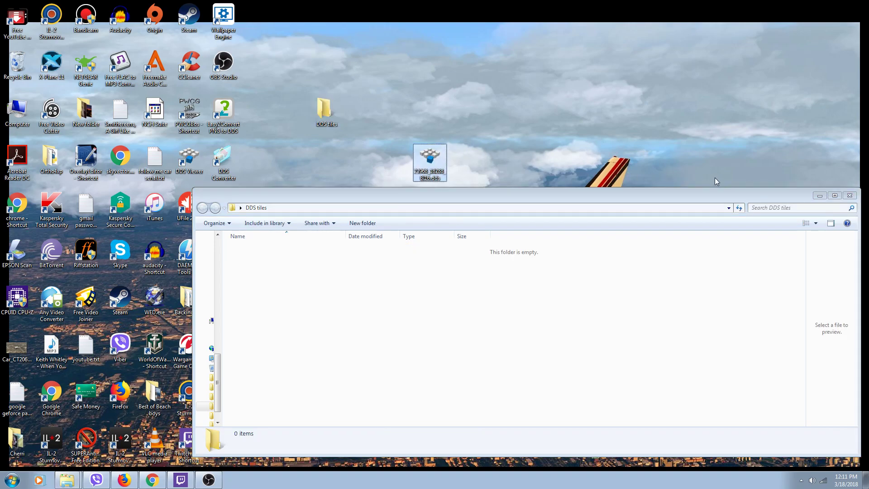
pyautogui.click(853, 195)
pyautogui.click(850, 195)
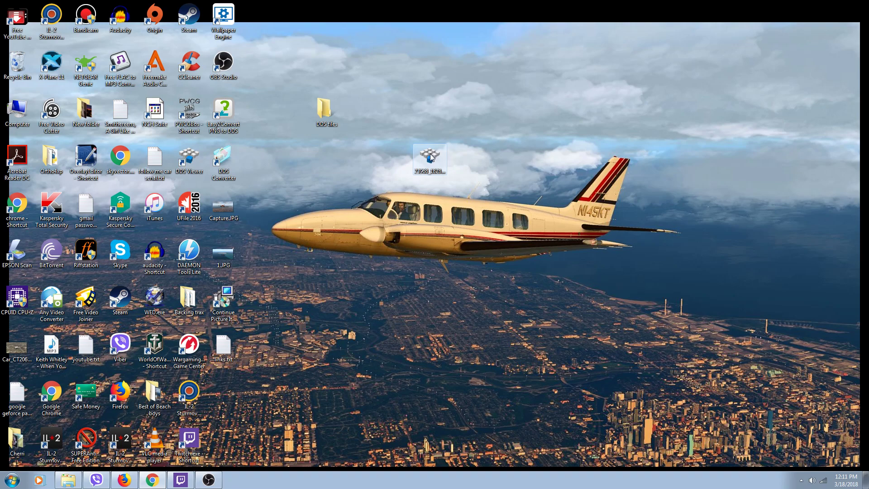
# - Launch DDS Converter from the desktop
pyautogui.click(223, 163)
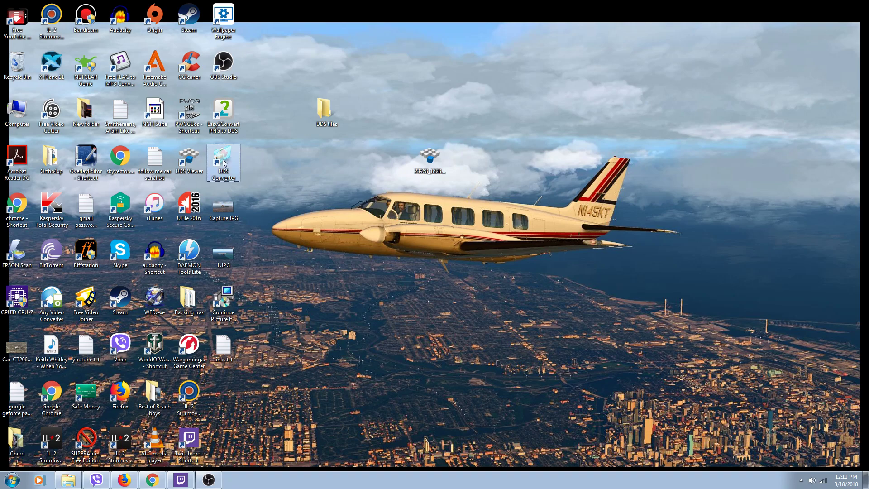
pyautogui.doubleClick(223, 163)
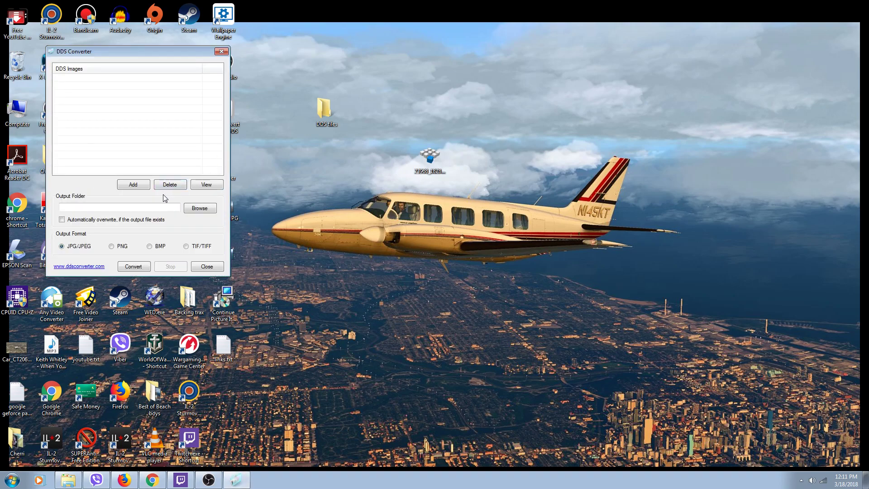
# - Add 23968_18288_BI16.dds from the desktop to the list of images for conversion
pyautogui.click(136, 185)
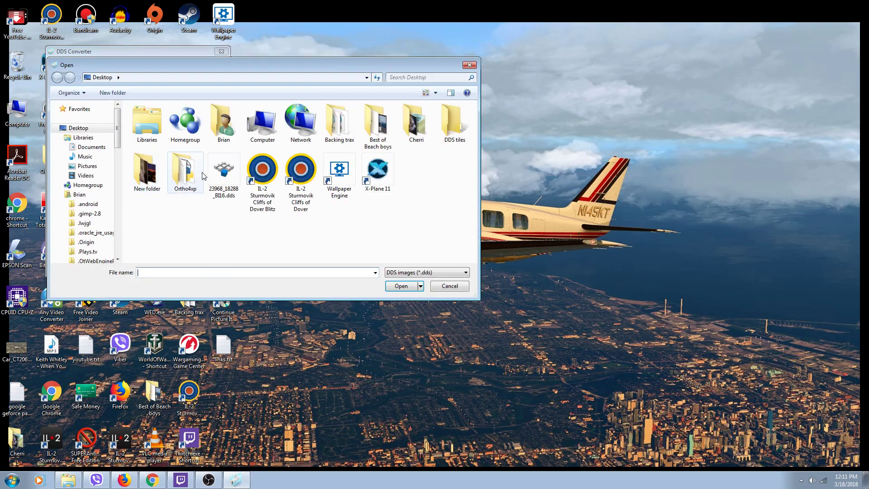
pyautogui.click(223, 174)
pyautogui.click(401, 286)
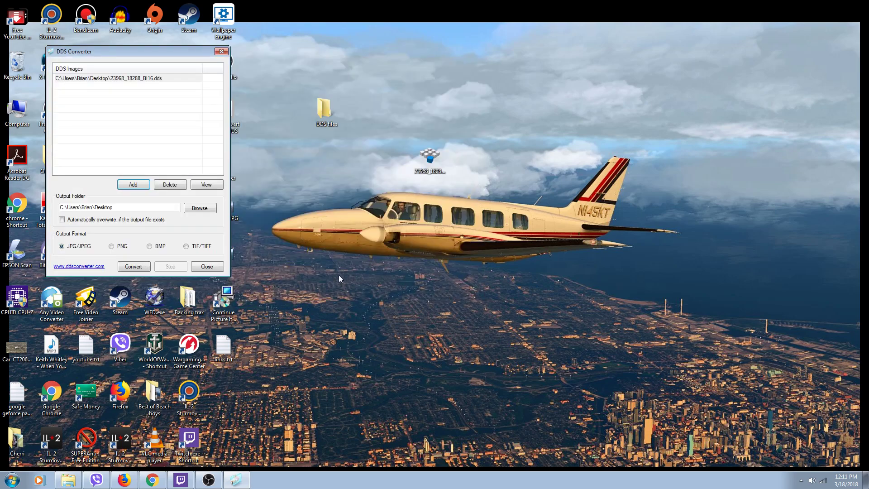
# - Convert the listed tile to PNG, close the converter and move the resulting PNG to the free area of the desktop
pyautogui.click(111, 247)
pyautogui.click(132, 268)
pyautogui.click(424, 270)
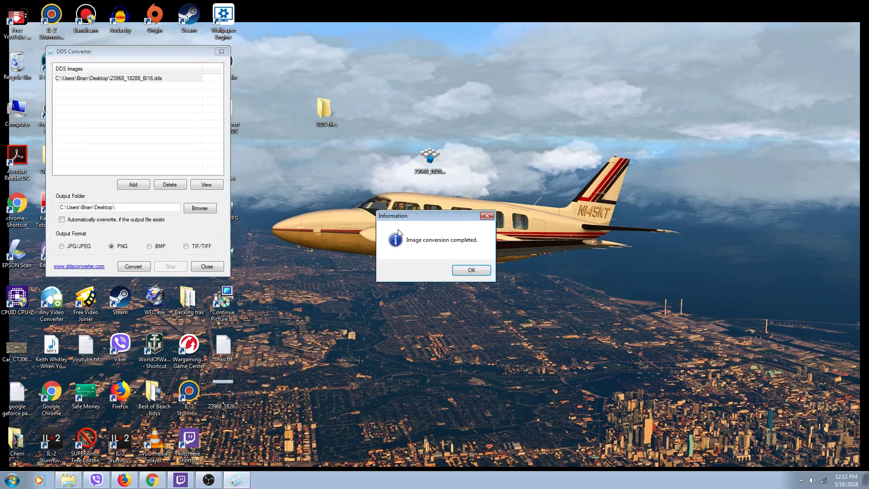
pyautogui.click(458, 270)
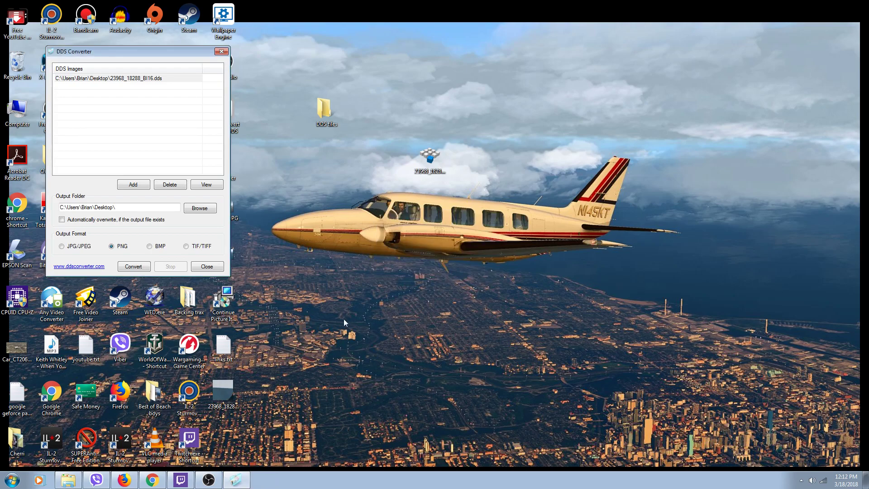
pyautogui.click(221, 51)
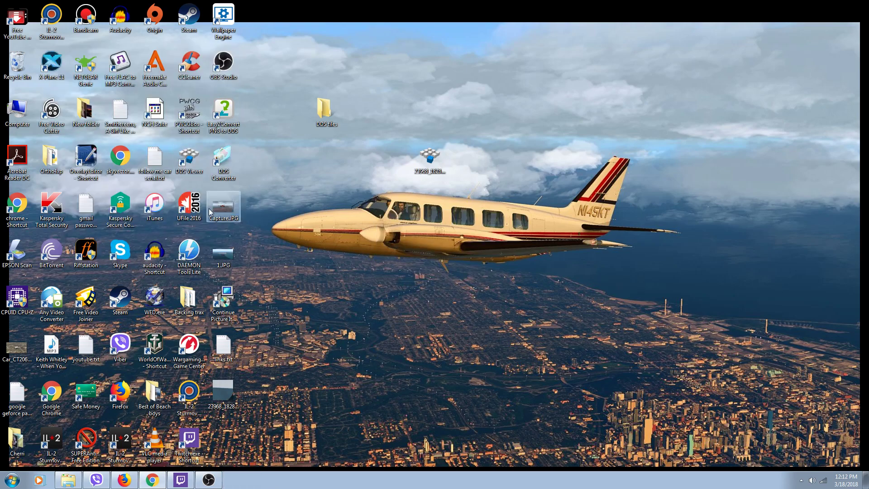
pyautogui.moveTo(228, 386); pyautogui.dragTo(525, 130)
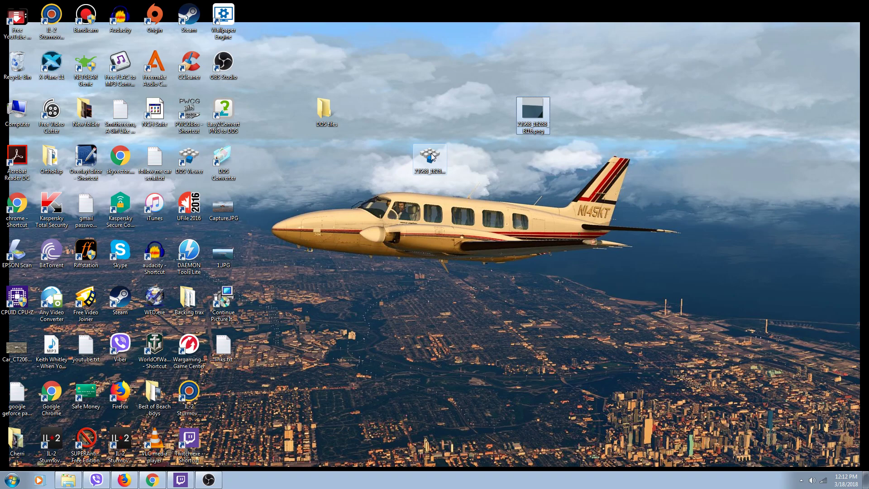
# - Create a desktop folder named "DDS trash"
pyautogui.rightClick(275, 320)
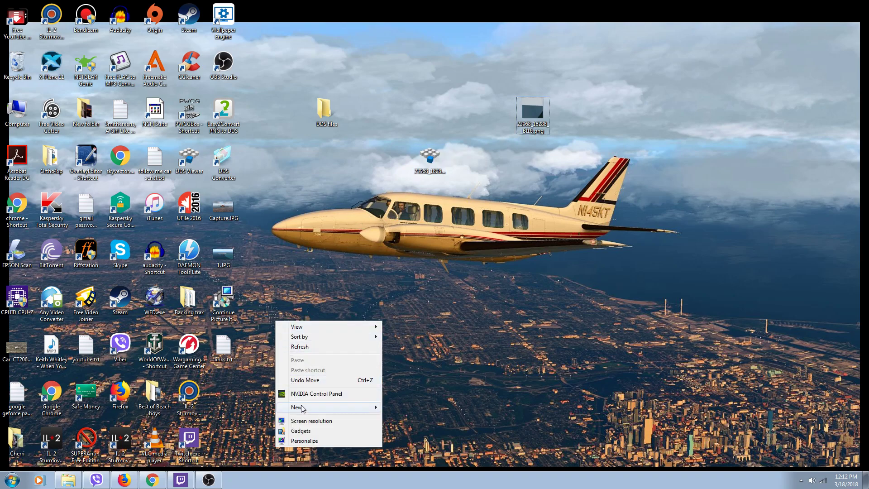
pyautogui.moveTo(302, 408)
pyautogui.click(395, 408)
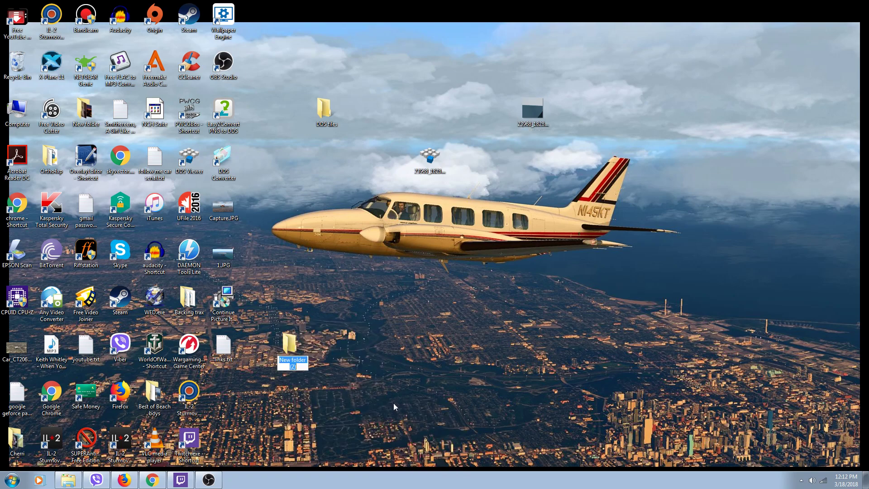
pyautogui.write('DD')
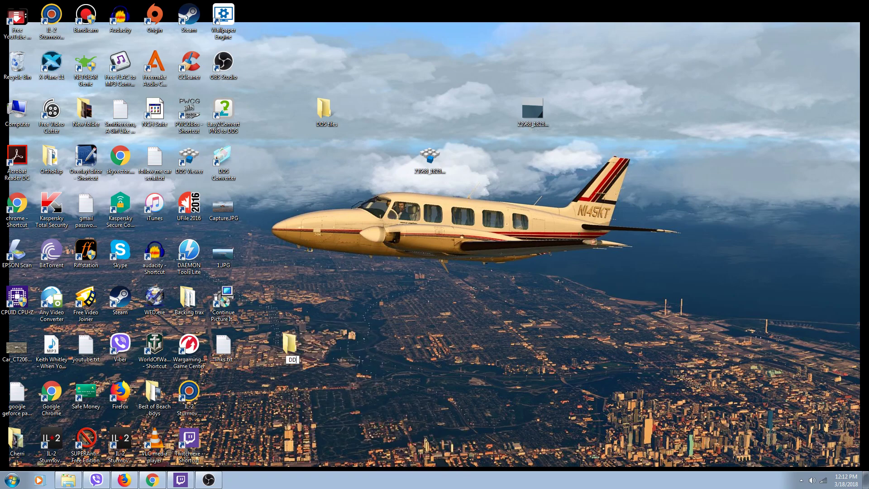
pyautogui.write('S trash')
pyautogui.press('Return')
# - Move 23968_18288_BI16.dds from the desktop into the DDS trash folder
pyautogui.click(430, 156)
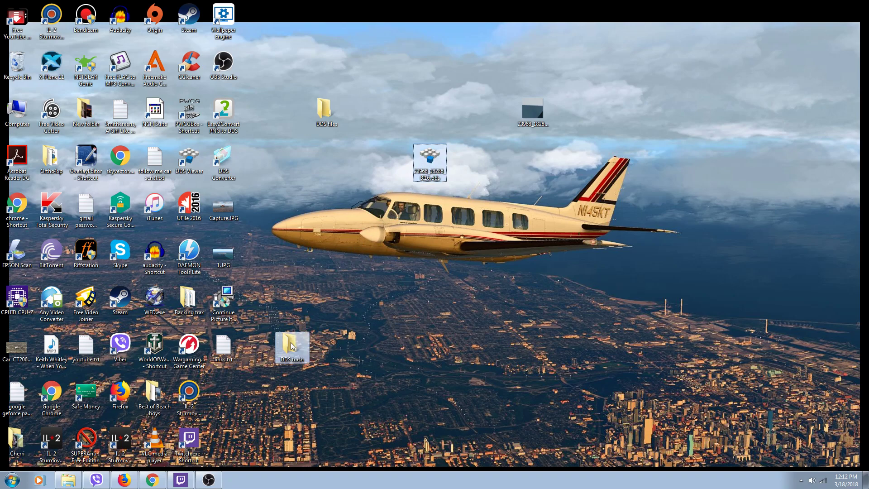
pyautogui.moveTo(292, 346); pyautogui.dragTo(292, 346)
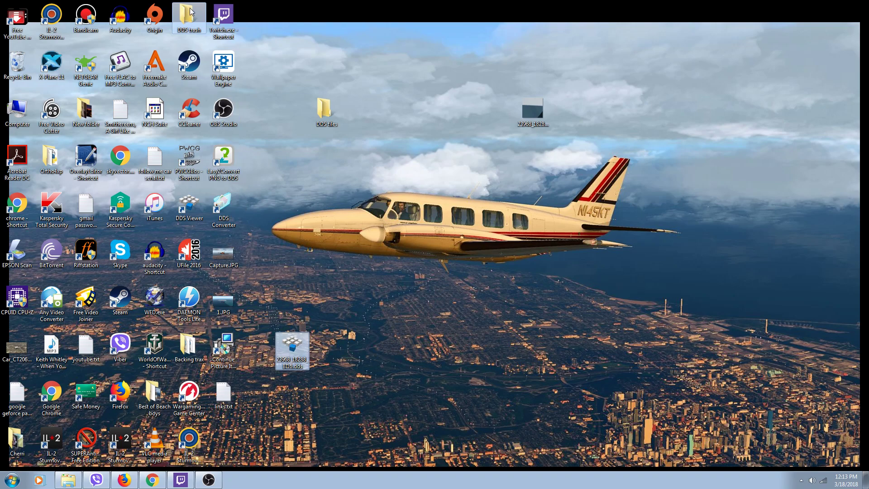
pyautogui.moveTo(185, 14); pyautogui.dragTo(186, 14)
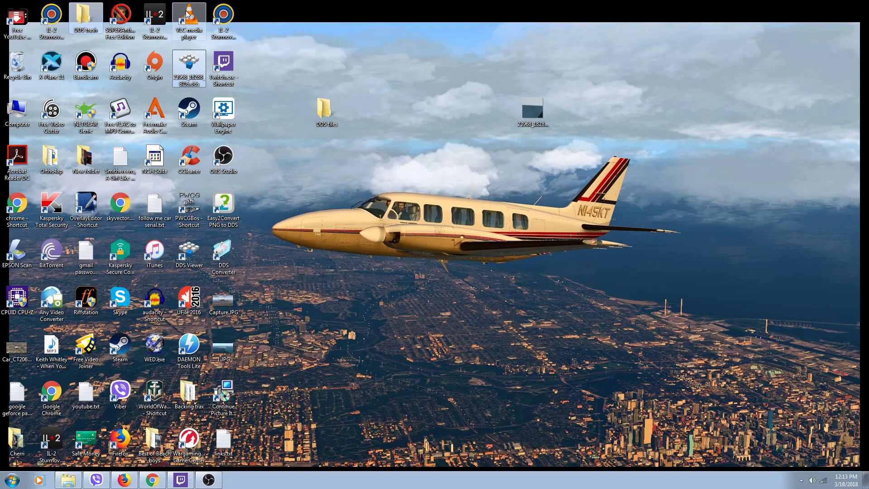
pyautogui.doubleClick(86, 16)
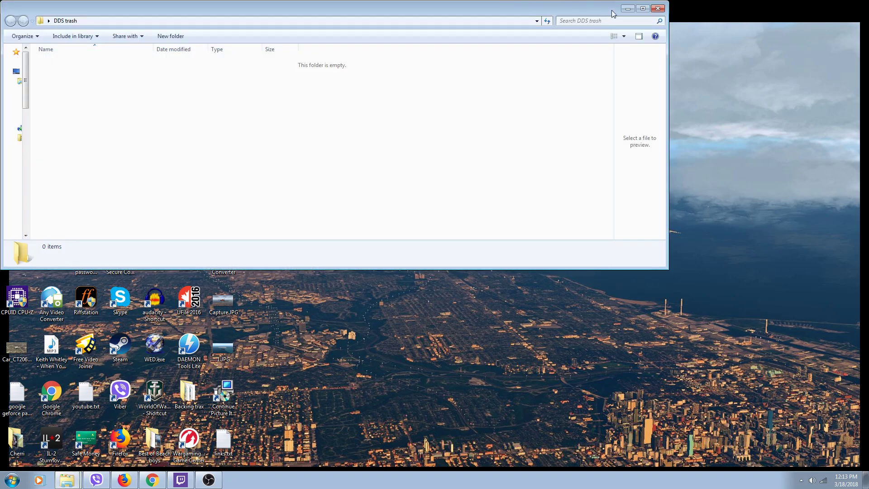
pyautogui.click(656, 10)
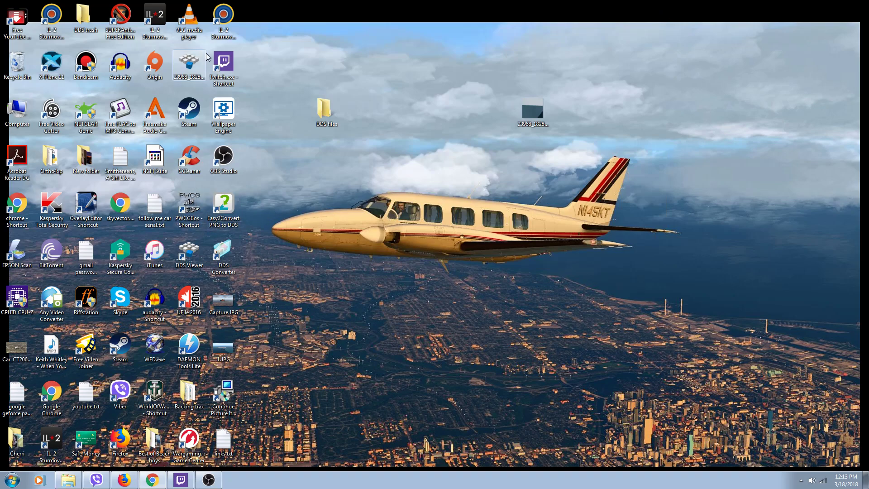
pyautogui.moveTo(174, 57)
pyautogui.mouseDown()
pyautogui.moveTo(83, 16)
pyautogui.moveTo(154, 22)
pyautogui.moveTo(181, 62)
pyautogui.mouseUp()
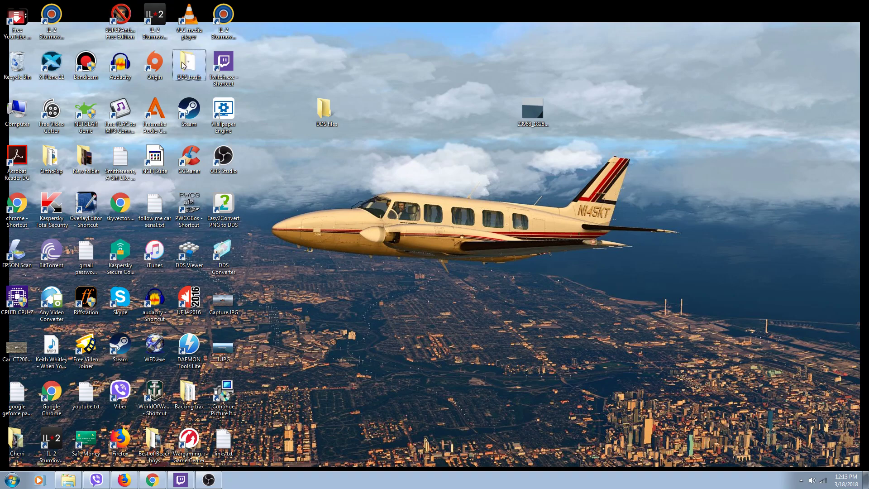
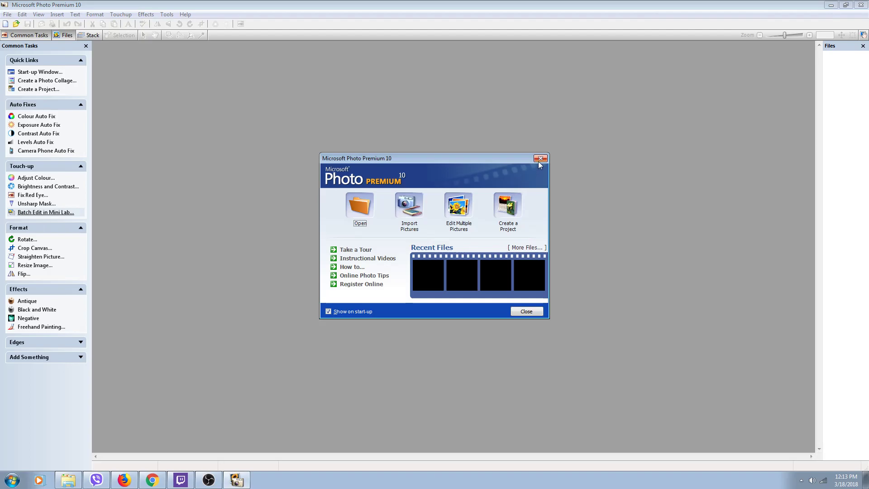
# - Dismiss the start-up window of Microsoft Photo Premium 10 and open 23968_18288_BI16.png from the desktop
pyautogui.click(540, 158)
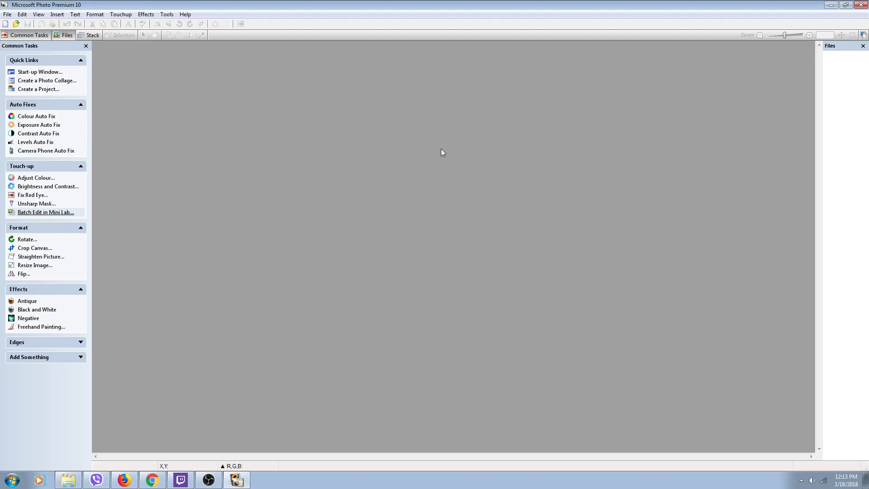
pyautogui.click(7, 14)
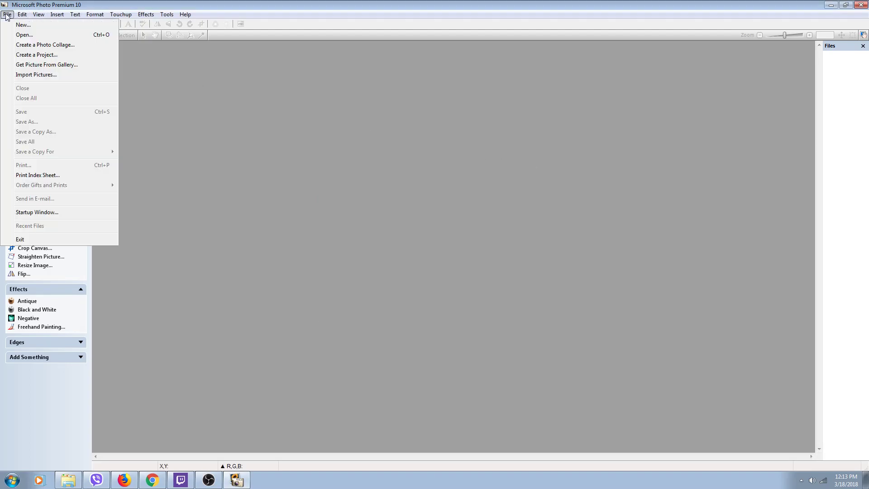
pyautogui.click(23, 35)
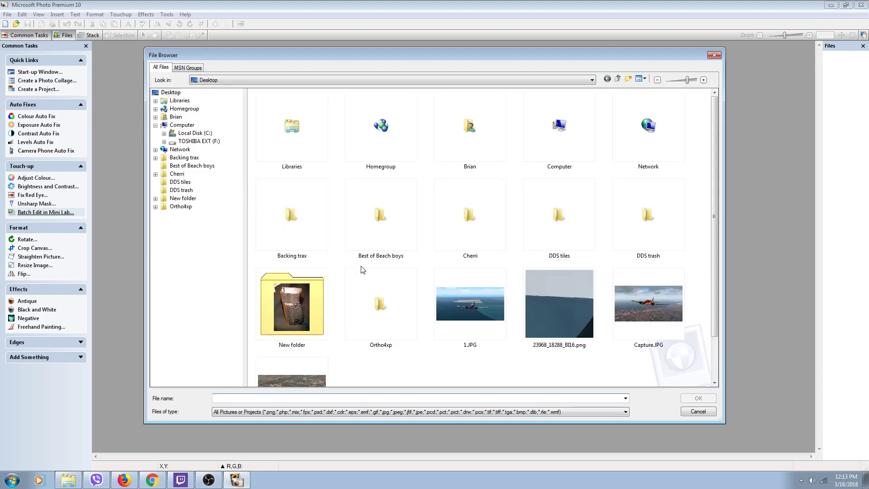
pyautogui.doubleClick(555, 301)
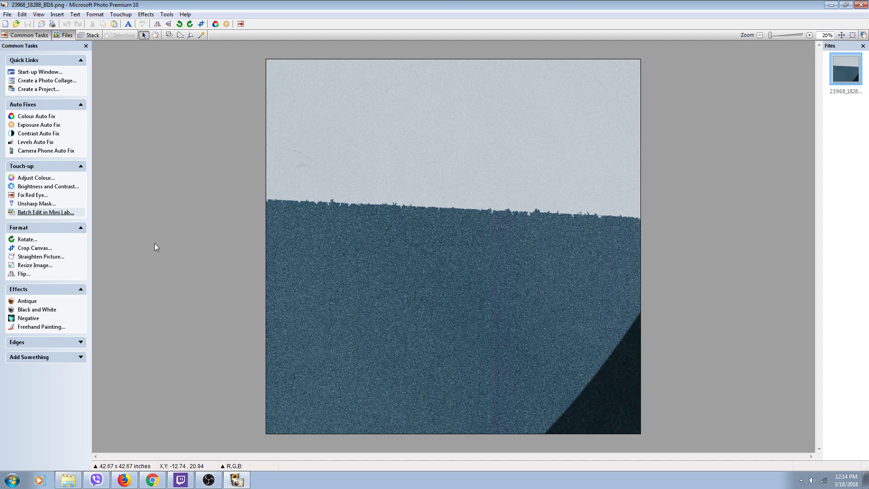
# - Start Freehand Painting and sample the dark water in the tile's lower-right corner as the custom paint colour
pyautogui.click(36, 327)
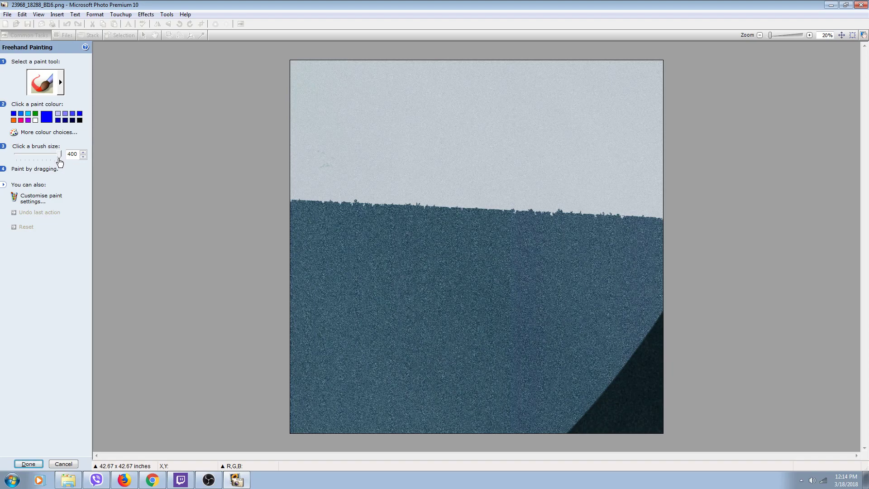
pyautogui.click(39, 135)
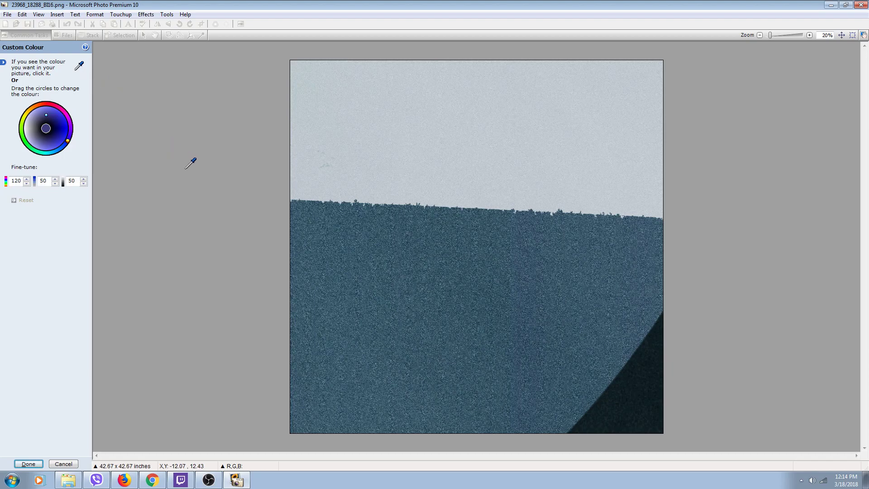
pyautogui.click(636, 384)
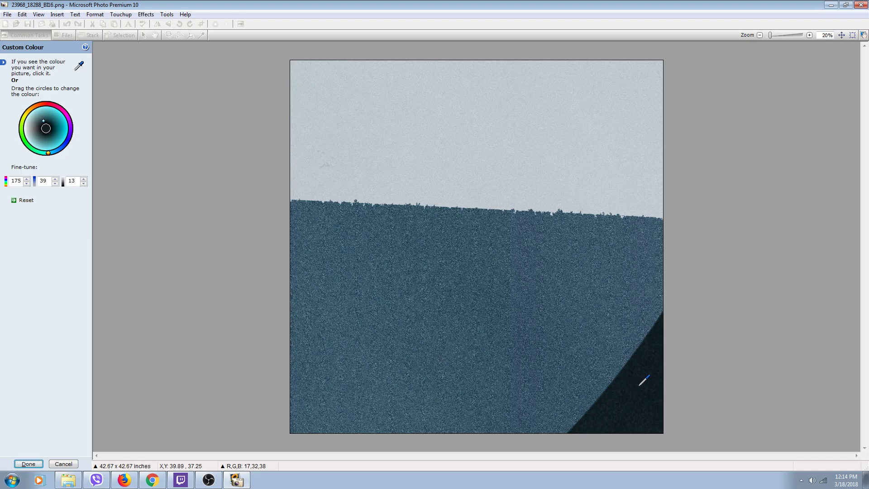
pyautogui.click(639, 384)
pyautogui.click(638, 385)
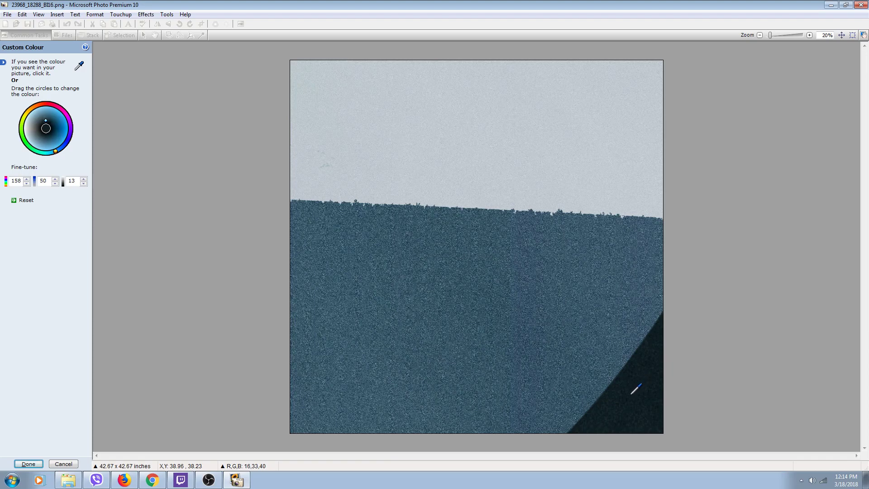
pyautogui.click(634, 390)
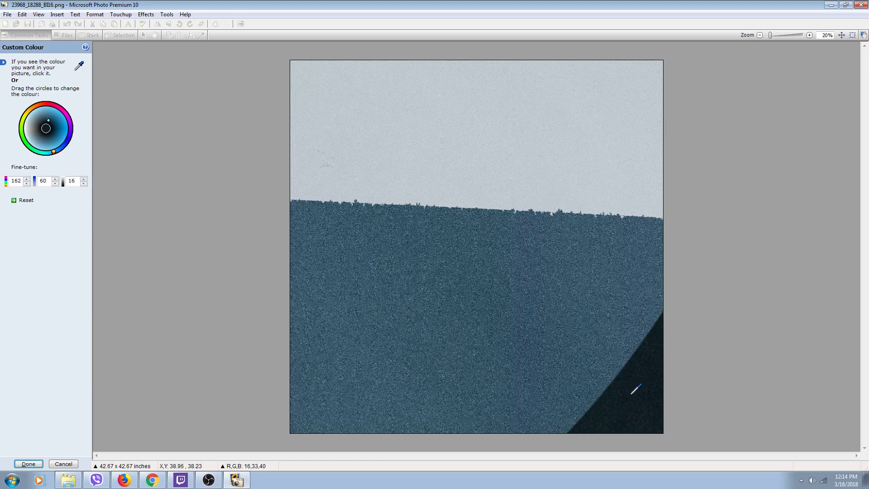
pyautogui.click(647, 369)
pyautogui.click(647, 369)
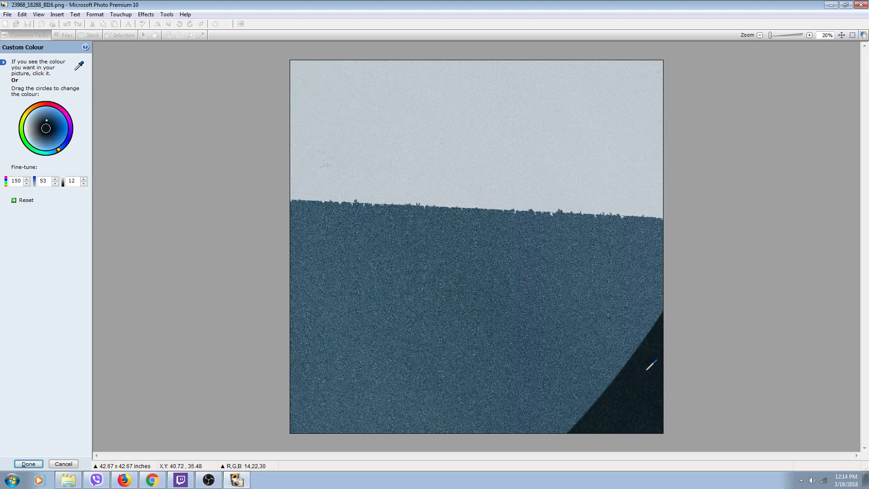
pyautogui.click(649, 383)
pyautogui.click(646, 388)
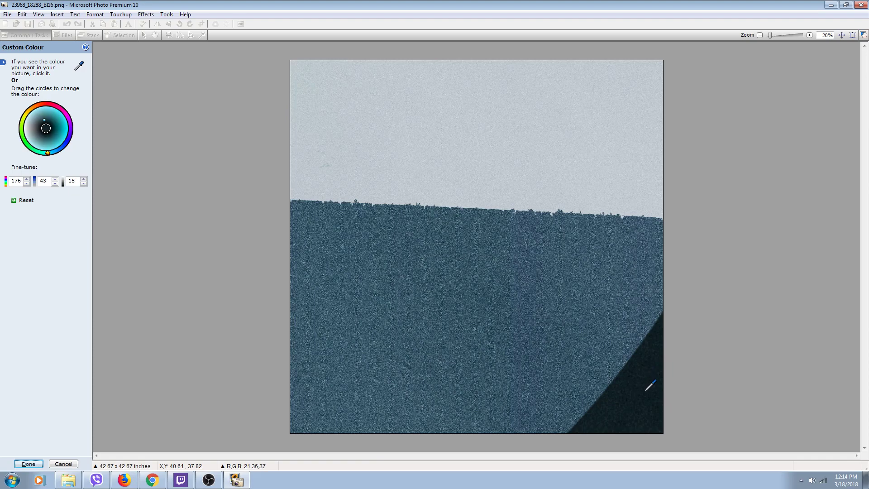
pyautogui.click(28, 464)
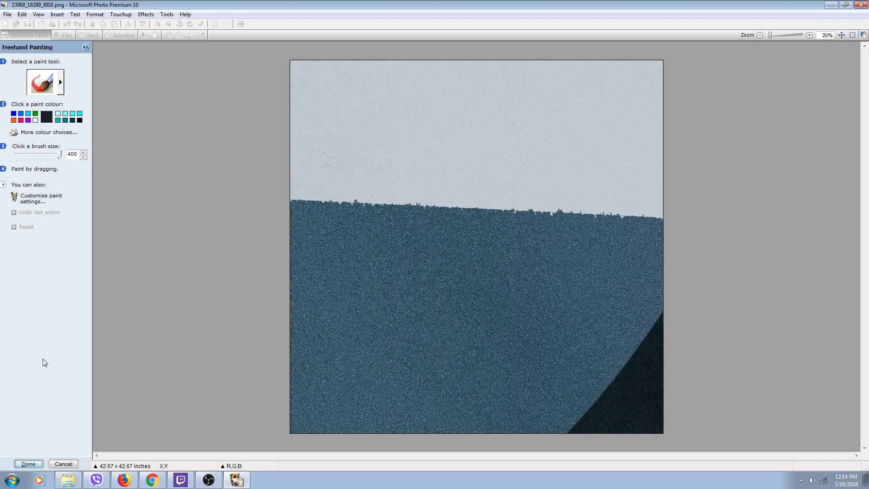
# - Try the pencil, return to the paintbrush and paint a short horizontal stroke in the upper-left part of the pale area
pyautogui.click(60, 85)
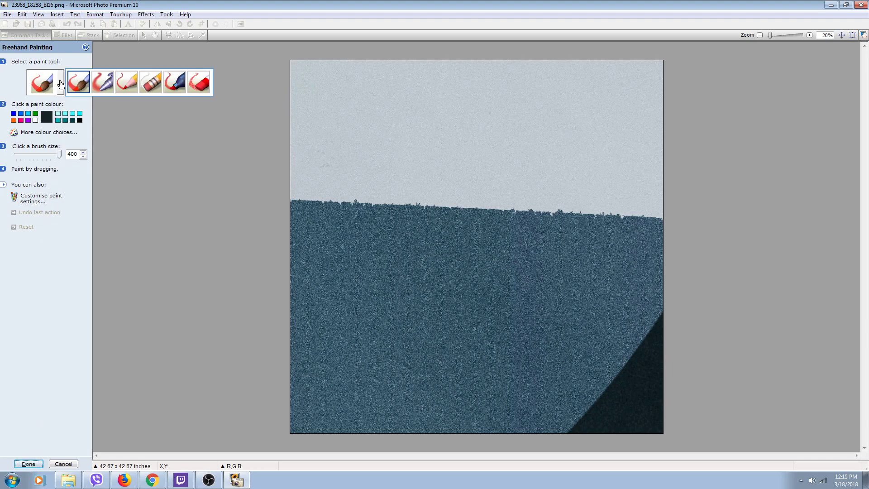
pyautogui.click(132, 88)
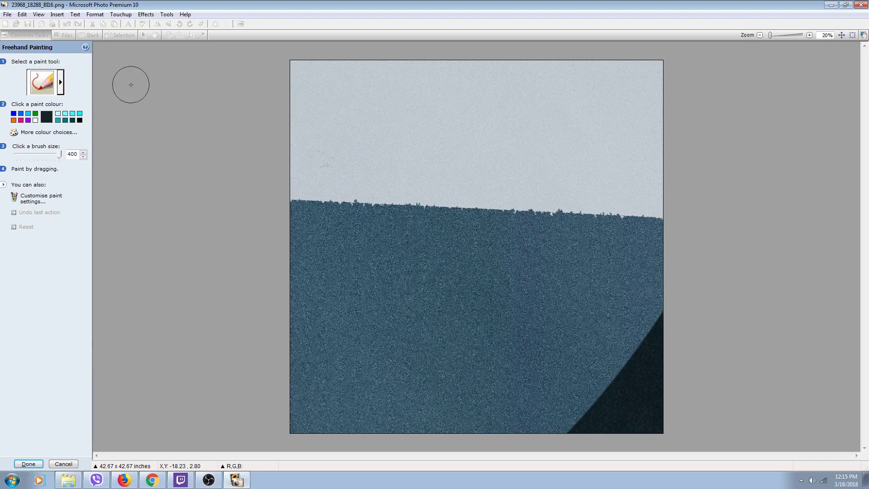
pyautogui.click(60, 86)
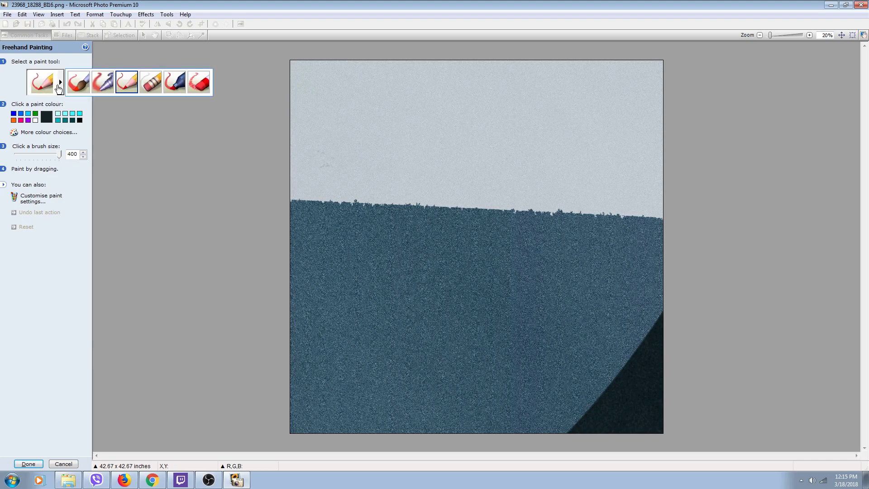
pyautogui.click(84, 89)
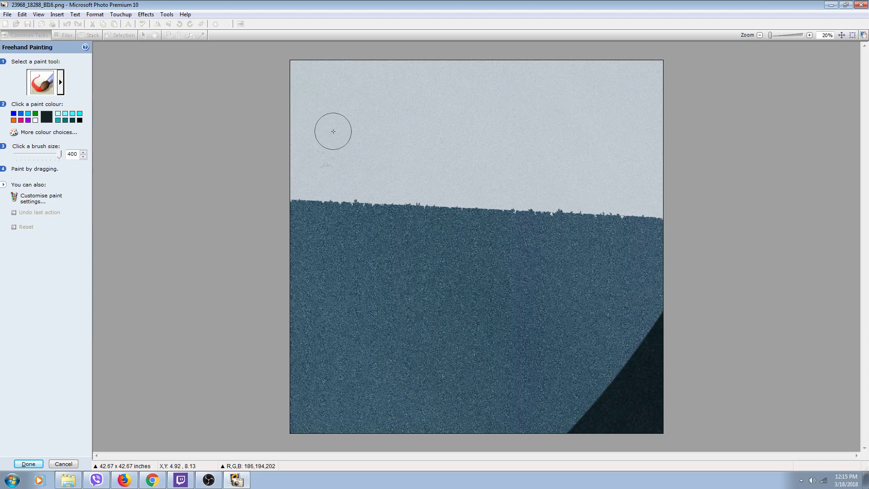
pyautogui.moveTo(333, 131); pyautogui.dragTo(396, 127)
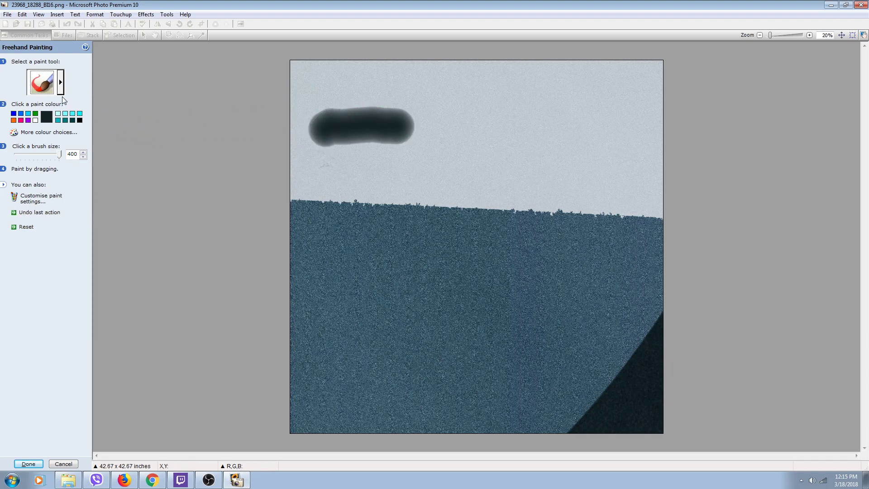
# - Switch to the pencil and dab two overlapping dark spots in the upper-left corner of the pale area
pyautogui.click(60, 82)
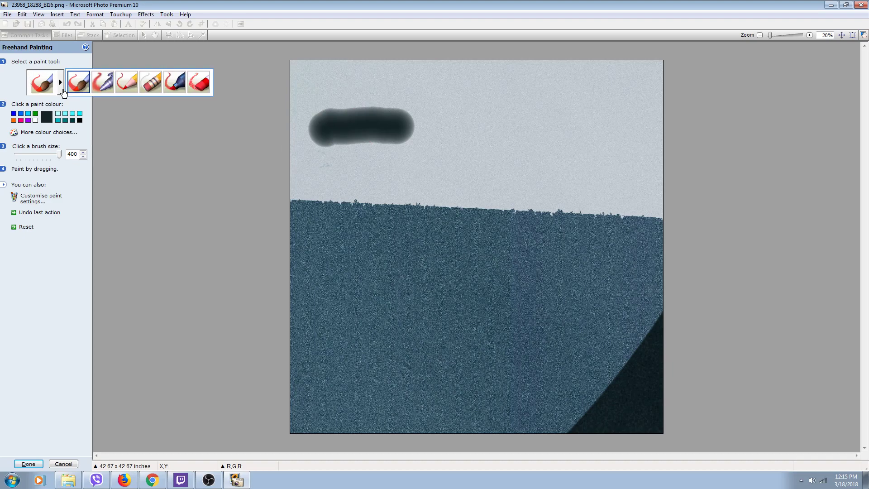
pyautogui.click(128, 87)
pyautogui.click(306, 93)
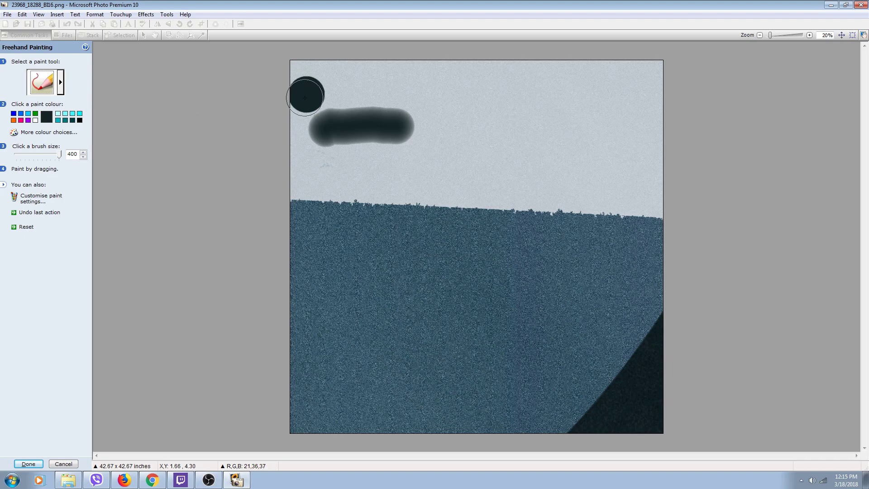
pyautogui.click(301, 85)
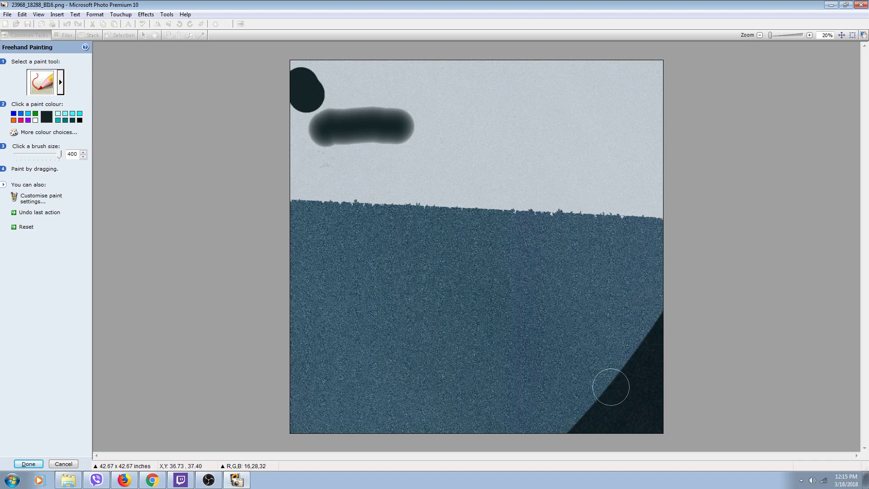
# - Paint over the entire tile with the dark water colour up to every edge and finish the freehand painting
pyautogui.moveTo(634, 386)
pyautogui.mouseDown()
pyautogui.moveTo(660, 326)
pyautogui.moveTo(586, 426)
pyautogui.moveTo(675, 411)
pyautogui.moveTo(665, 394)
pyautogui.moveTo(638, 424)
pyautogui.moveTo(265, 409)
pyautogui.moveTo(392, 417)
pyautogui.moveTo(630, 399)
pyautogui.moveTo(316, 389)
pyautogui.moveTo(312, 358)
pyautogui.moveTo(707, 384)
pyautogui.moveTo(212, 341)
pyautogui.moveTo(733, 359)
pyautogui.moveTo(244, 310)
pyautogui.moveTo(498, 298)
pyautogui.moveTo(749, 320)
pyautogui.moveTo(514, 298)
pyautogui.moveTo(236, 256)
pyautogui.moveTo(344, 289)
pyautogui.moveTo(693, 295)
pyautogui.moveTo(240, 243)
pyautogui.moveTo(256, 226)
pyautogui.moveTo(618, 257)
pyautogui.moveTo(699, 254)
pyautogui.moveTo(557, 222)
pyautogui.moveTo(236, 194)
pyautogui.moveTo(308, 191)
pyautogui.mouseUp()
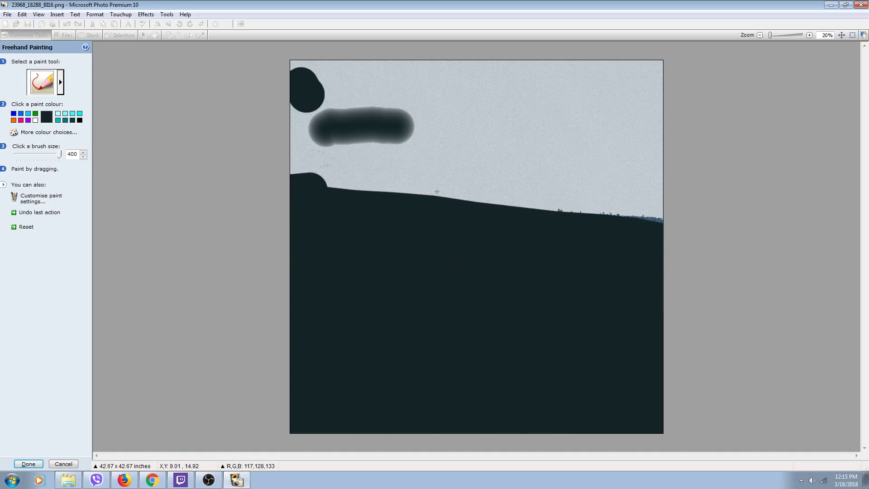
pyautogui.moveTo(437, 192)
pyautogui.mouseDown()
pyautogui.moveTo(677, 221)
pyautogui.moveTo(653, 197)
pyautogui.moveTo(597, 190)
pyautogui.moveTo(373, 183)
pyautogui.moveTo(250, 167)
pyautogui.moveTo(288, 154)
pyautogui.moveTo(394, 154)
pyautogui.moveTo(502, 181)
pyautogui.moveTo(651, 183)
pyautogui.moveTo(668, 181)
pyautogui.moveTo(653, 165)
pyautogui.moveTo(425, 149)
pyautogui.moveTo(301, 133)
pyautogui.moveTo(280, 120)
pyautogui.moveTo(599, 143)
pyautogui.moveTo(680, 145)
pyautogui.moveTo(691, 136)
pyautogui.moveTo(626, 110)
pyautogui.moveTo(288, 86)
pyautogui.mouseUp()
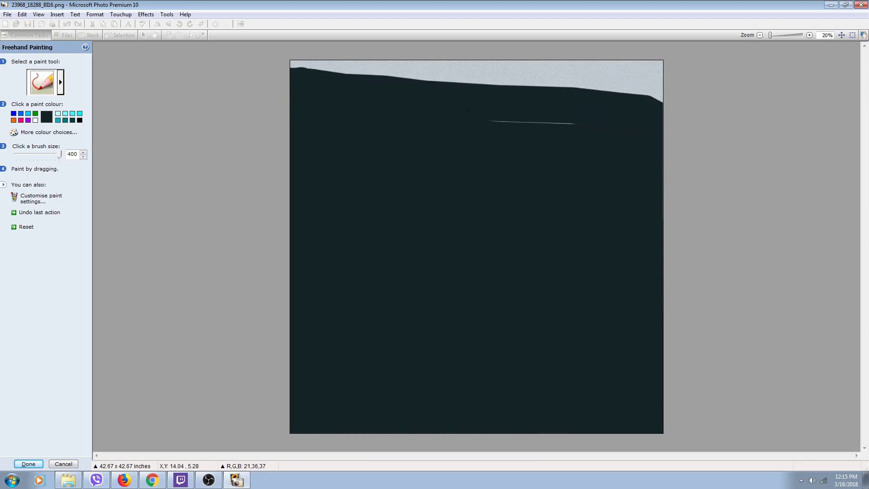
pyautogui.moveTo(468, 110)
pyautogui.mouseDown()
pyautogui.moveTo(547, 125)
pyautogui.moveTo(653, 94)
pyautogui.moveTo(545, 68)
pyautogui.moveTo(299, 67)
pyautogui.mouseUp()
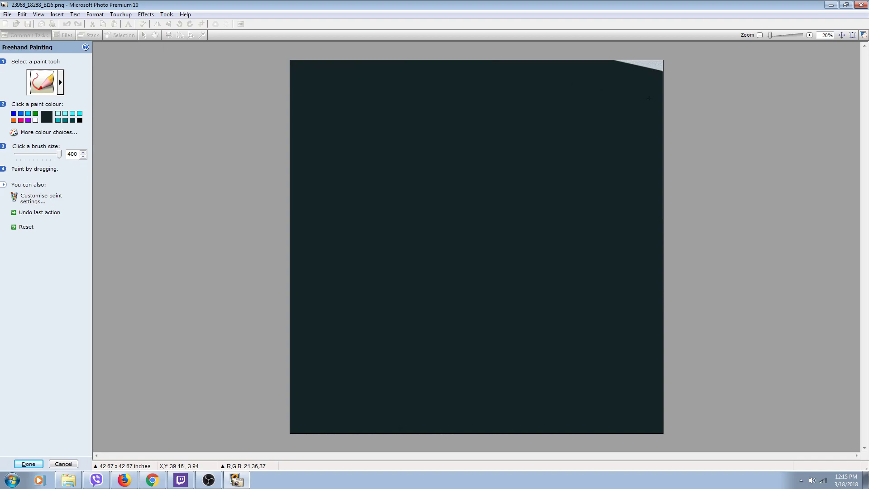
pyautogui.moveTo(703, 101)
pyautogui.mouseDown()
pyautogui.moveTo(647, 60)
pyautogui.moveTo(545, 60)
pyautogui.mouseUp()
pyautogui.click(28, 466)
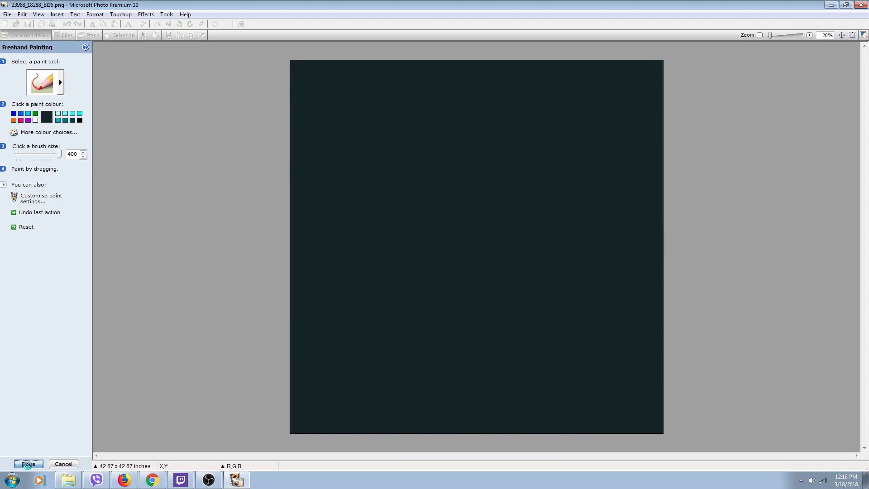
# - Save the repainted tile as 23968_18288_BI16.png on the desktop, replacing the existing file, and close the photo editor
pyautogui.click(7, 15)
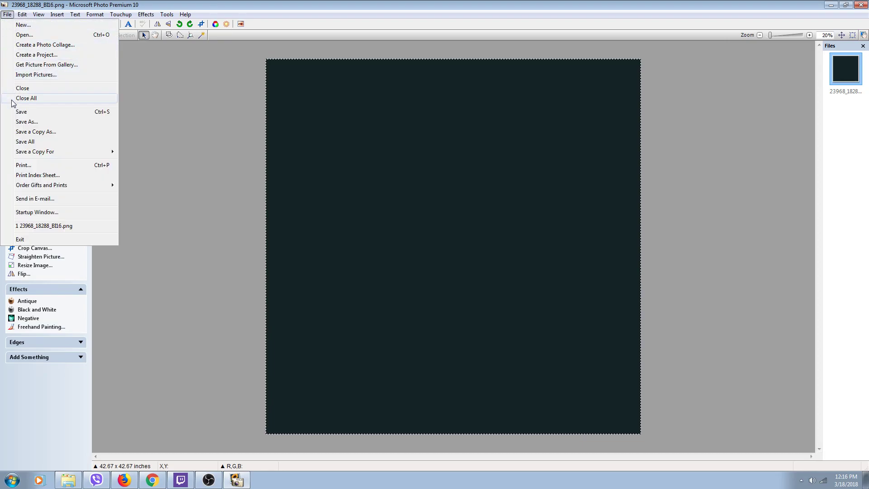
pyautogui.click(30, 123)
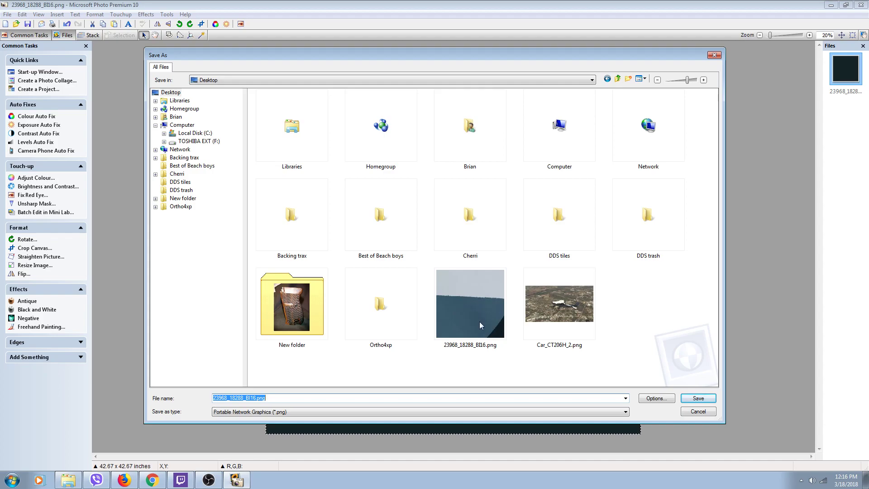
pyautogui.click(698, 398)
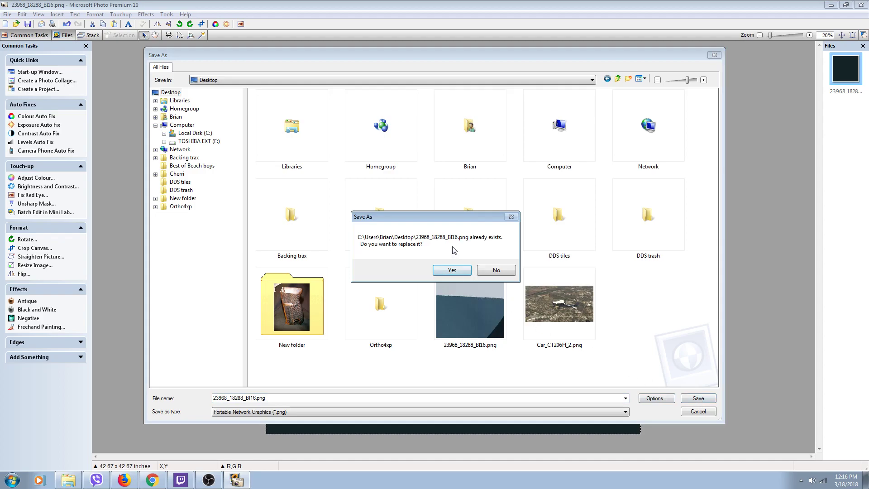
pyautogui.click(450, 274)
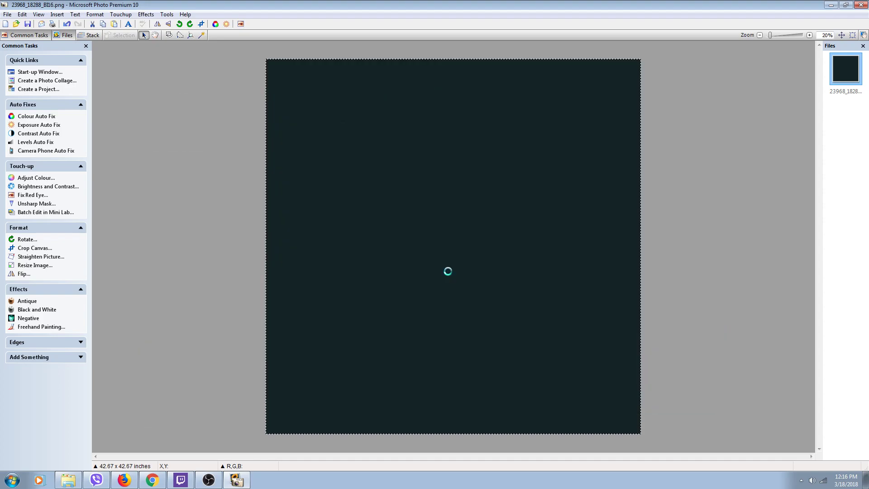
pyautogui.click(858, 9)
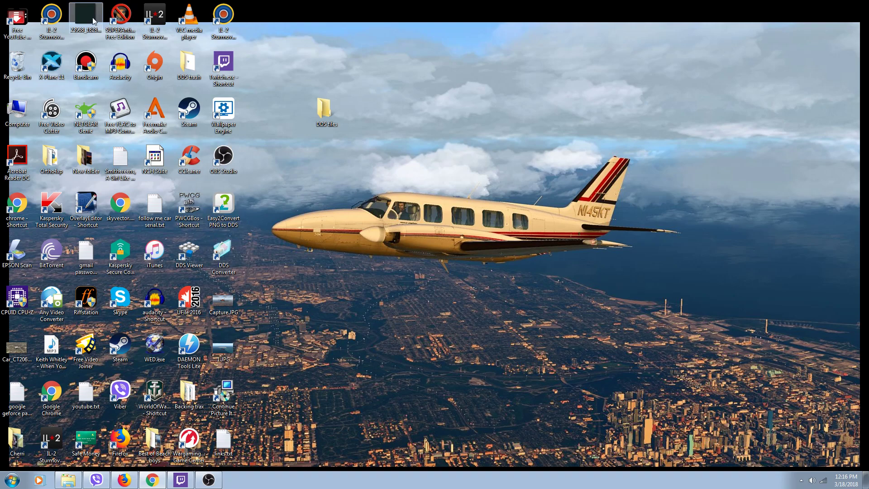
# - Move 23968_18288_BI16.png to the open desktop area beside DDS tiles and load it as the input file in Easy2Convert PNG to DDS
pyautogui.moveTo(94, 22); pyautogui.dragTo(430, 114)
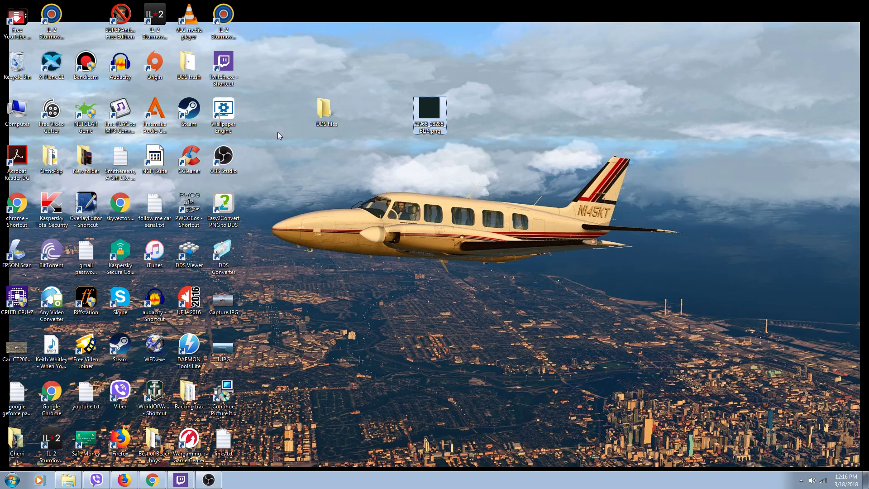
pyautogui.doubleClick(224, 205)
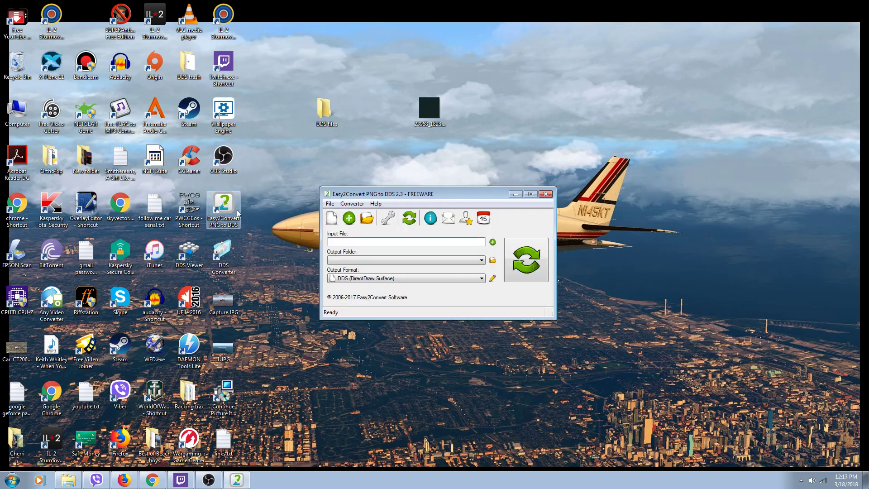
pyautogui.click(349, 219)
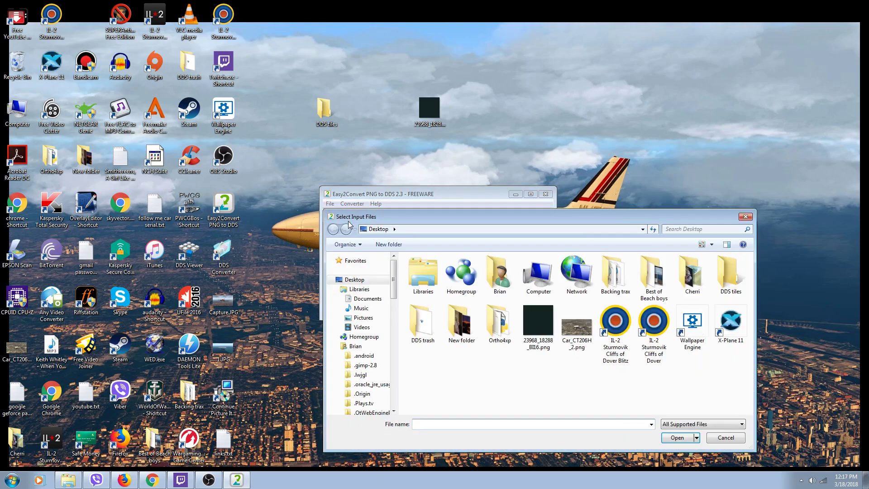
pyautogui.click(541, 329)
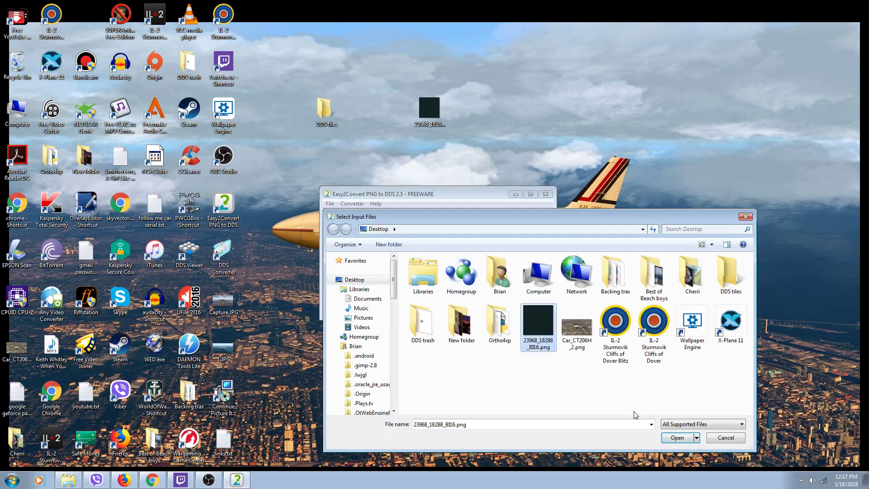
pyautogui.click(675, 437)
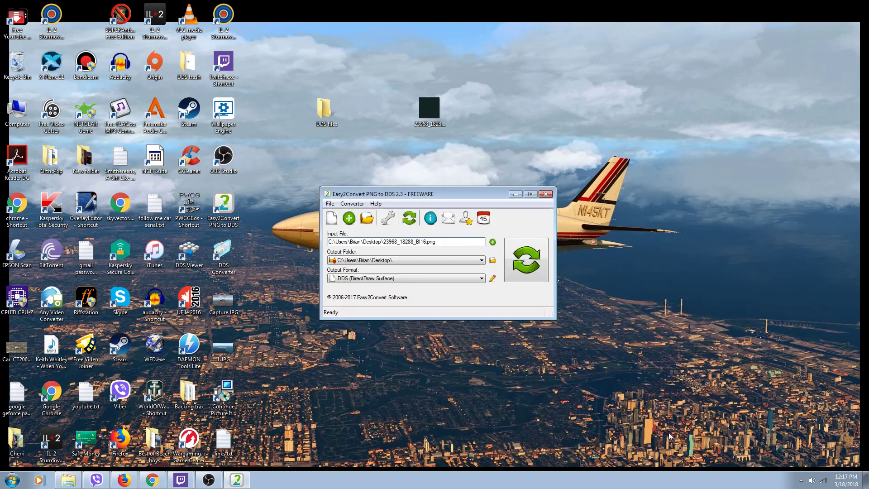
# - Convert the loaded PNG to DDS (DirectDraw Surface) in the desktop folder and close the converter
pyautogui.click(536, 273)
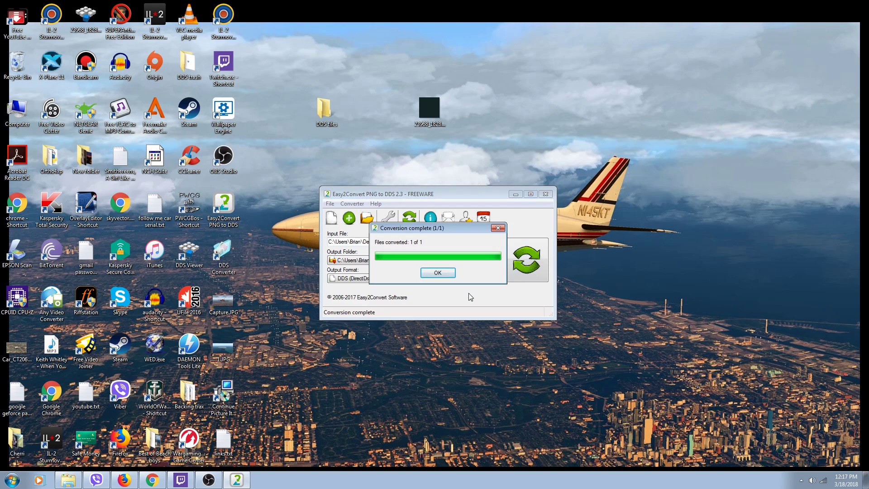
pyautogui.click(438, 273)
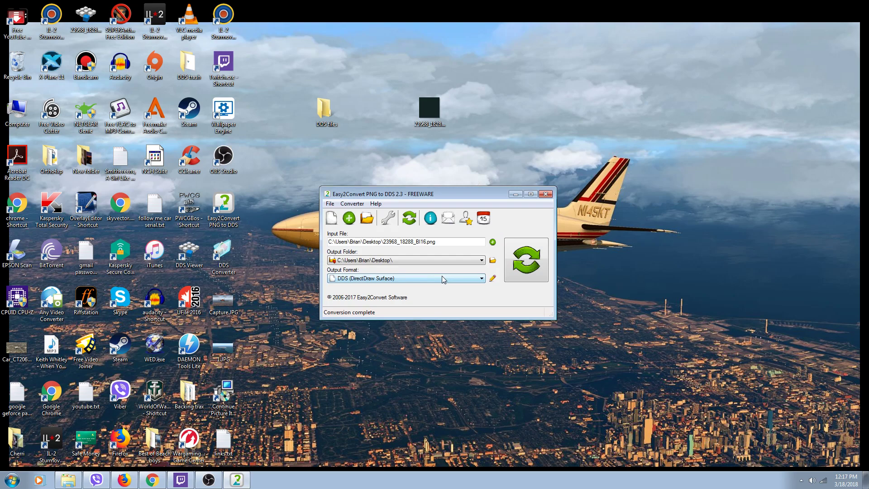
pyautogui.click(544, 195)
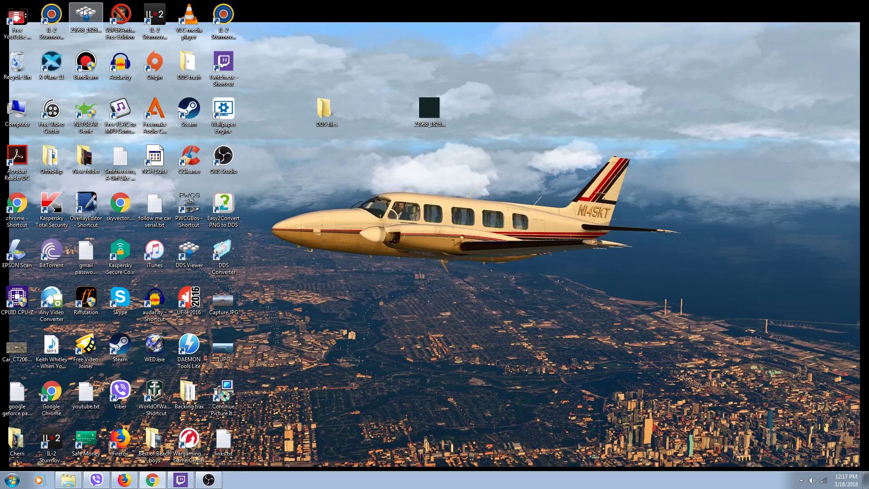
# - Place the converted DDS file beside the PNG on the desktop and move links.txt into the freed icon slot
pyautogui.moveTo(529, 102); pyautogui.dragTo(529, 102)
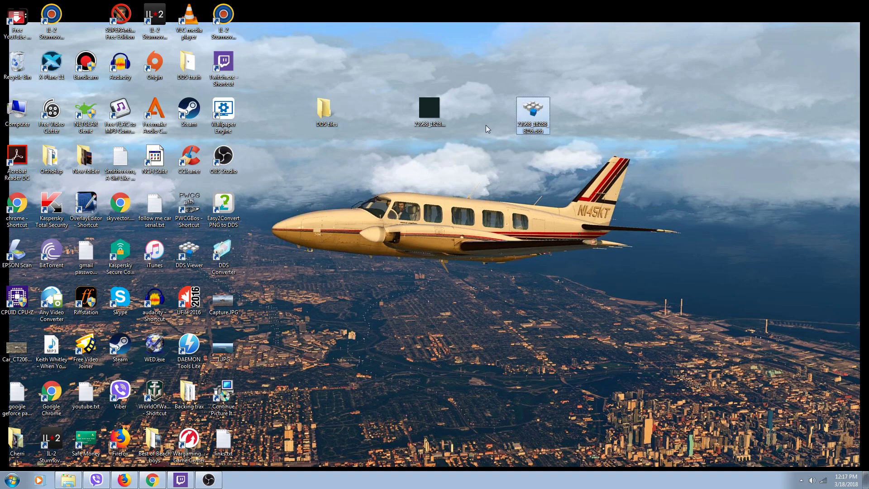
pyautogui.click(221, 436)
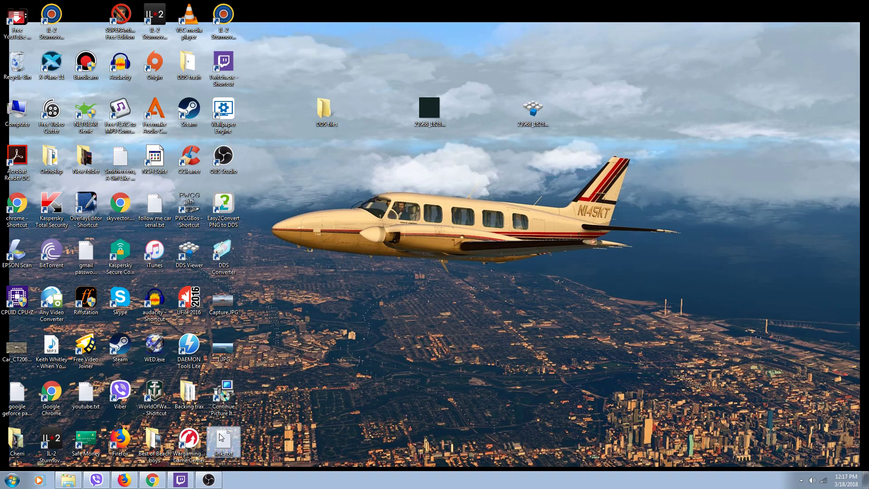
pyautogui.moveTo(88, 17); pyautogui.dragTo(90, 17)
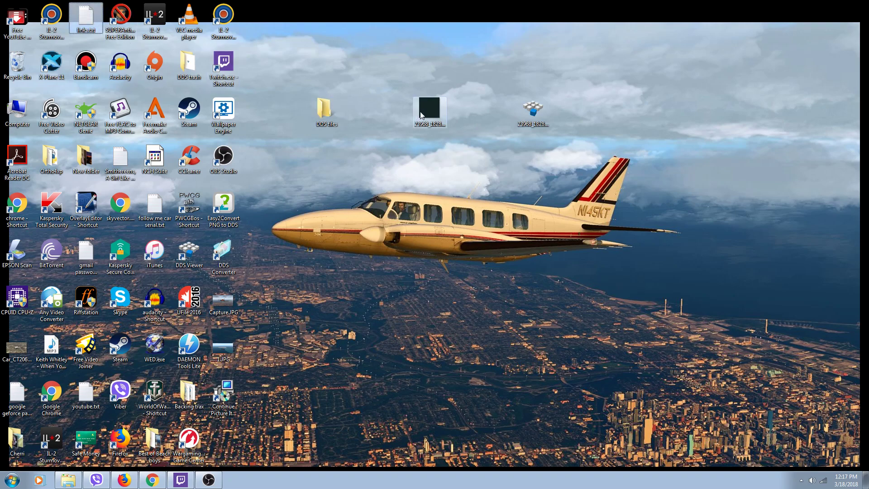
# - Delete 23968_18288_BI16.png from the desktop
pyautogui.rightClick(426, 111)
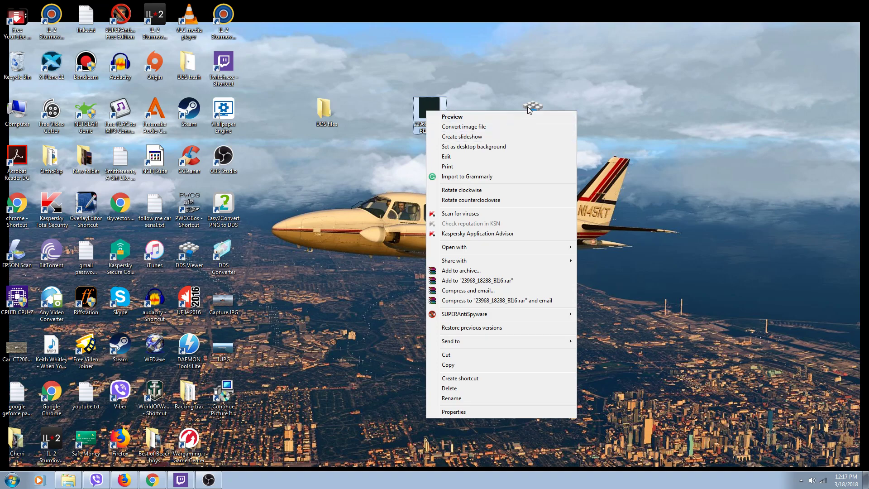
pyautogui.click(450, 387)
pyautogui.click(463, 272)
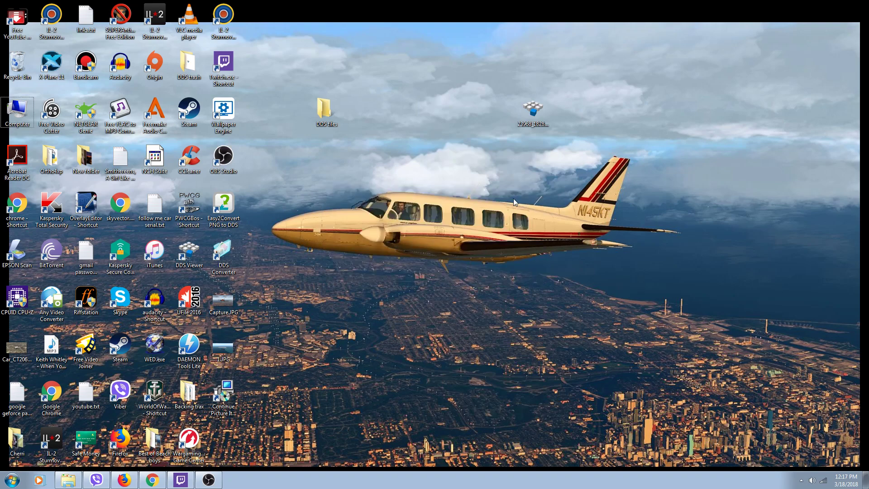
# - Move 23968_18288_BI16.dds from the desktop into the textures folder of zOrtho4XP_+43-080 and minimise the folder window
pyautogui.click(67, 481)
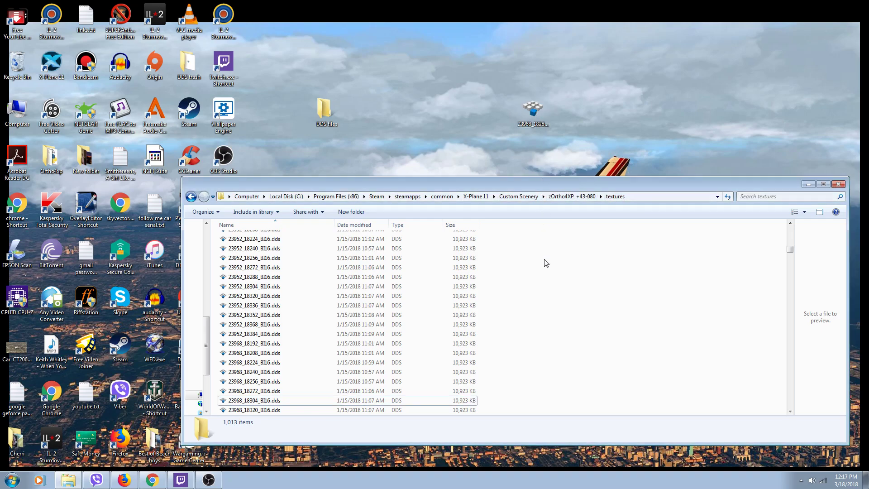
pyautogui.moveTo(546, 263); pyautogui.dragTo(546, 263)
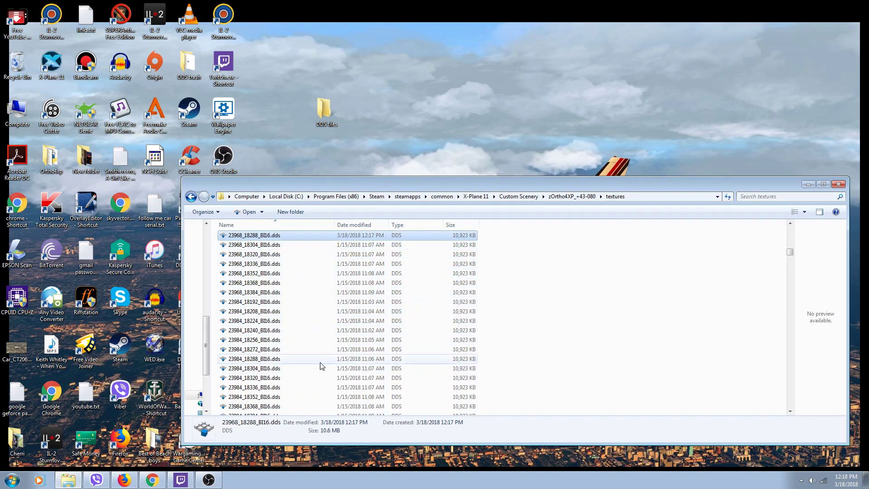
pyautogui.moveTo(789, 250); pyautogui.dragTo(798, 234)
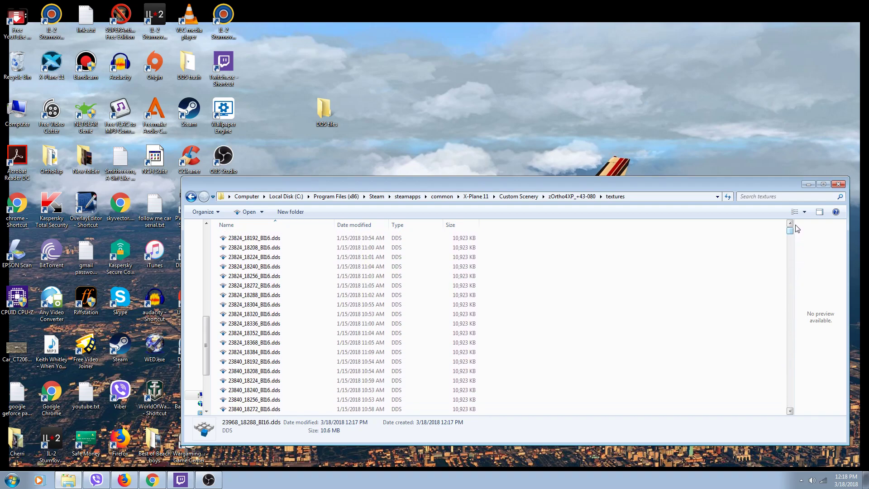
pyautogui.click(806, 185)
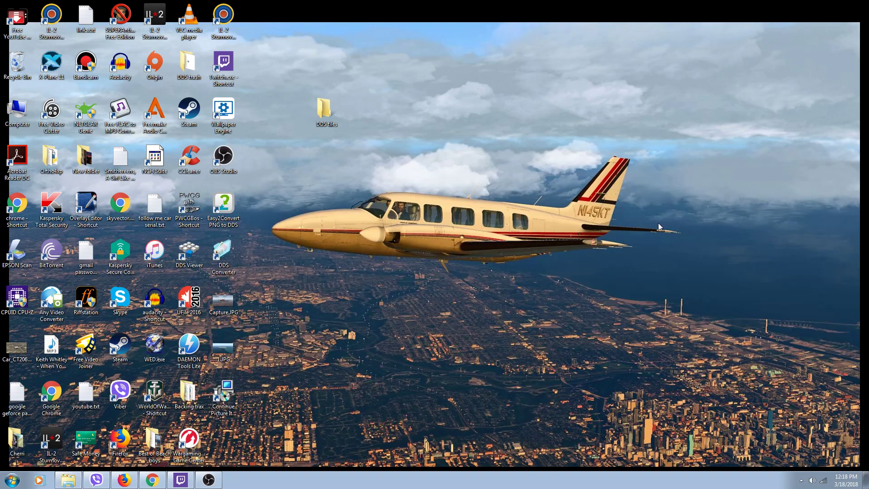
pyautogui.click(208, 479)
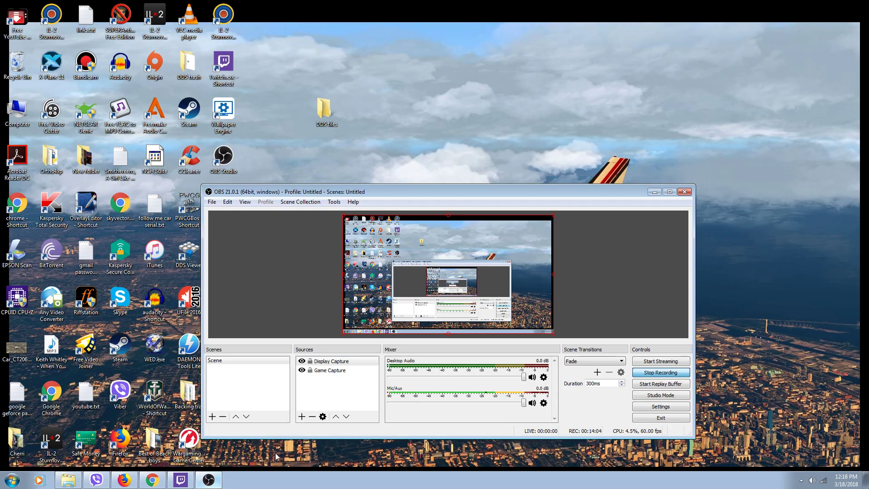